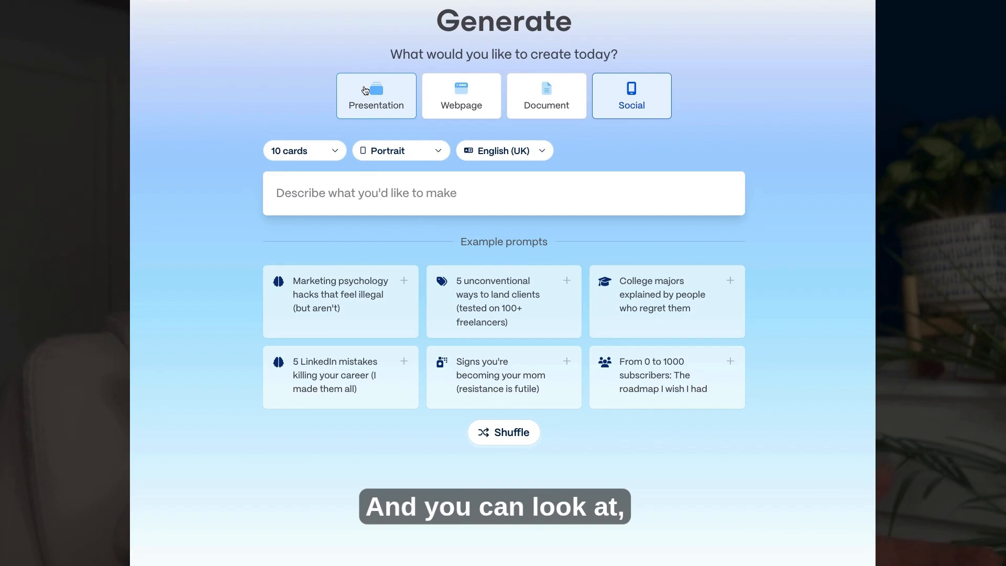
Step: Choose Presentation as the output type and review the available card counts, page styles and languages
{"action": "left_click", "coordinate": [375, 105]}
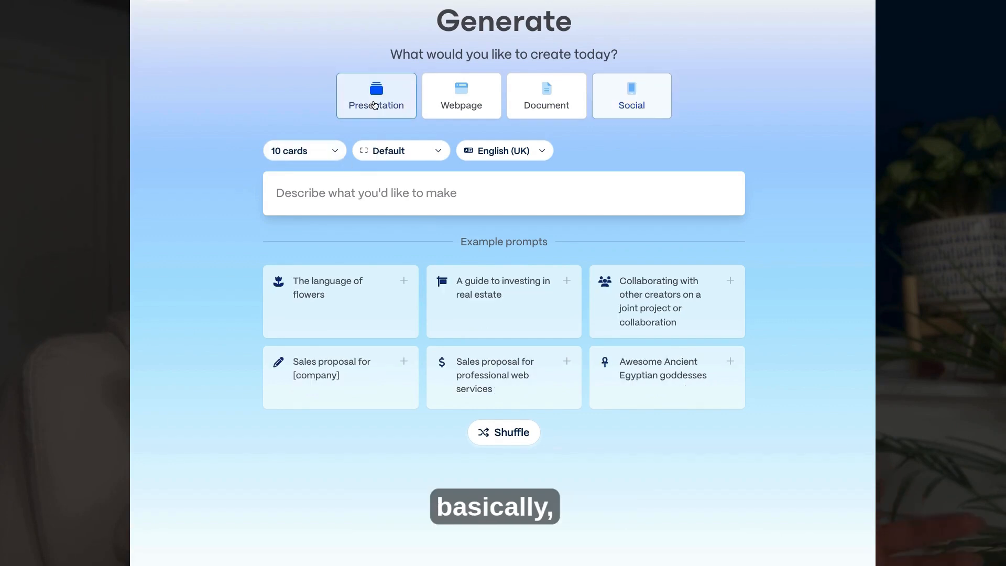
{"action": "left_click", "coordinate": [334, 152]}
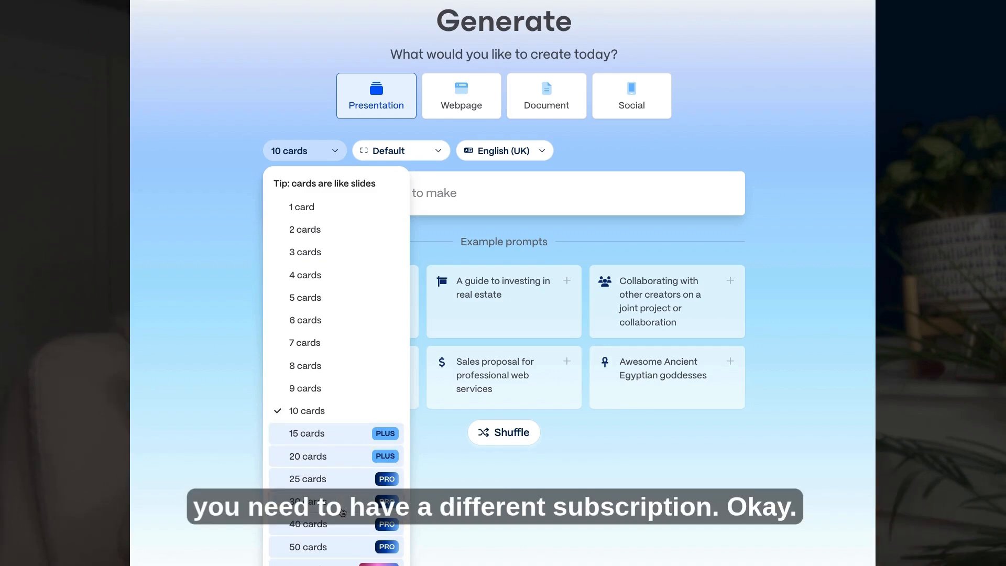
{"action": "left_click", "coordinate": [440, 155]}
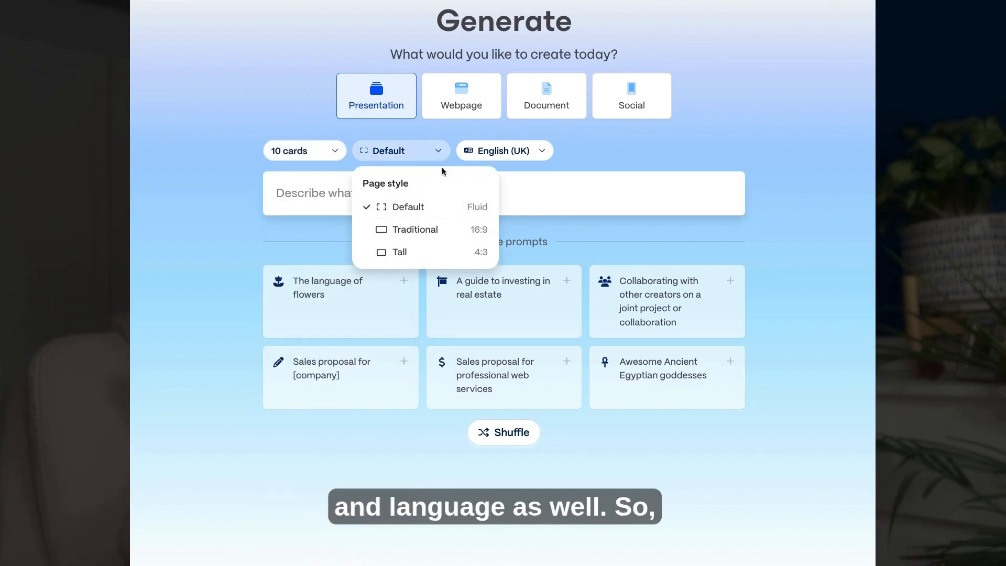
{"action": "left_click", "coordinate": [518, 152]}
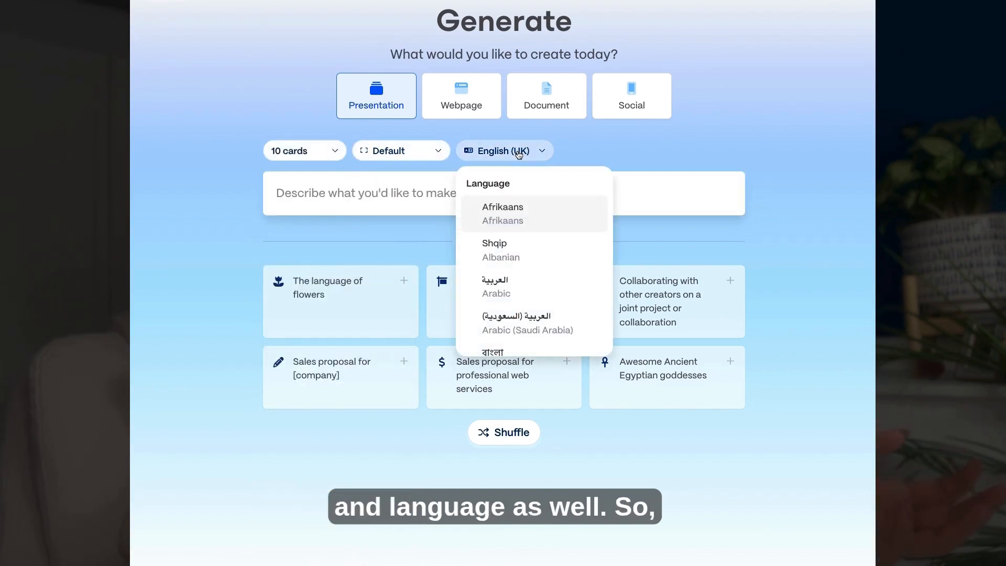
{"action": "scroll", "coordinate": [544, 300], "scroll_direction": "down", "scroll_amount": 10}
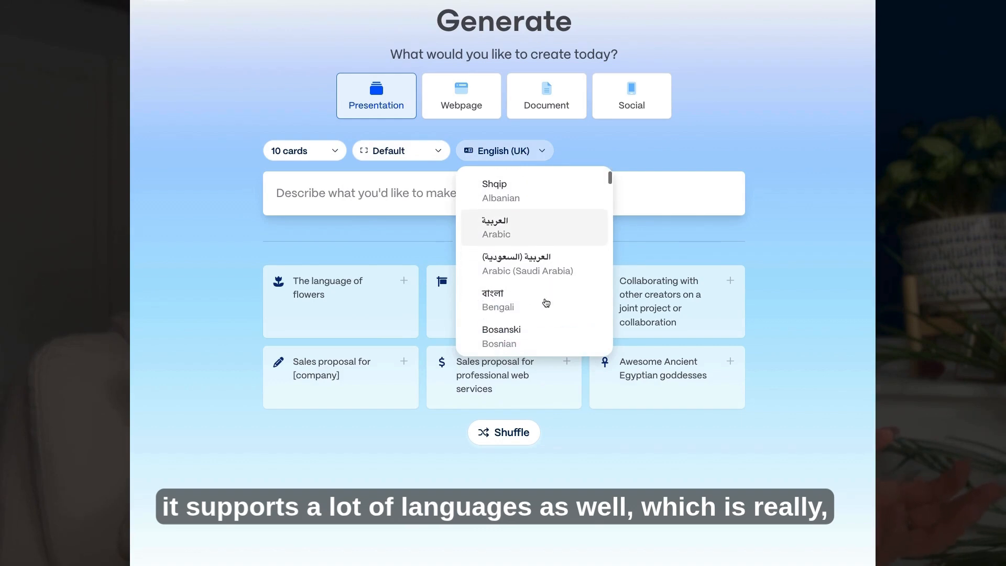
{"action": "scroll", "coordinate": [545, 302], "scroll_direction": "down", "scroll_amount": 1}
{"action": "scroll", "coordinate": [545, 302], "scroll_direction": "up", "scroll_amount": 10}
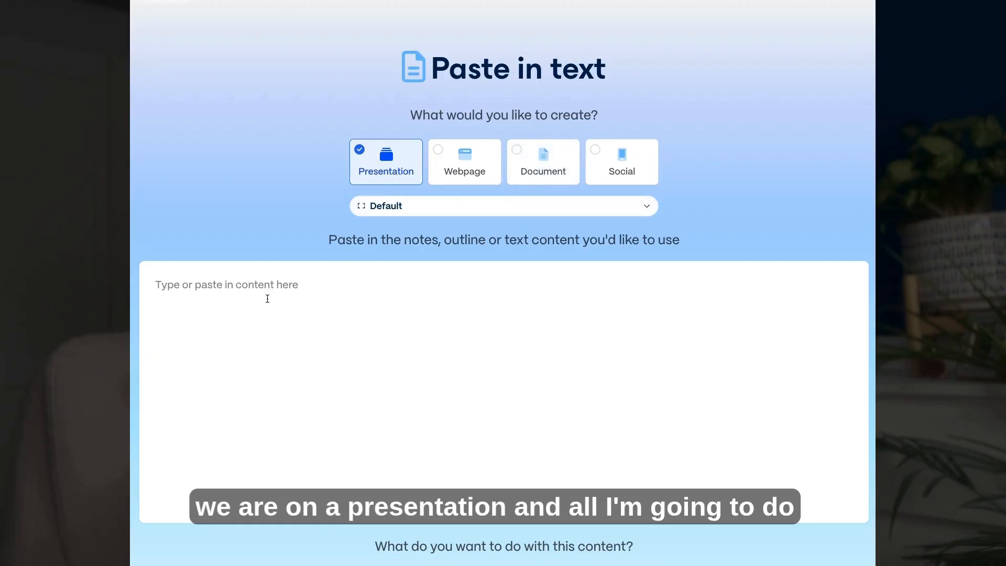
Step: Paste the Sales & Marketing Alignment proposal text and move the From and Date details onto their own lines
{"action": "key", "text": "ctrl+v"}
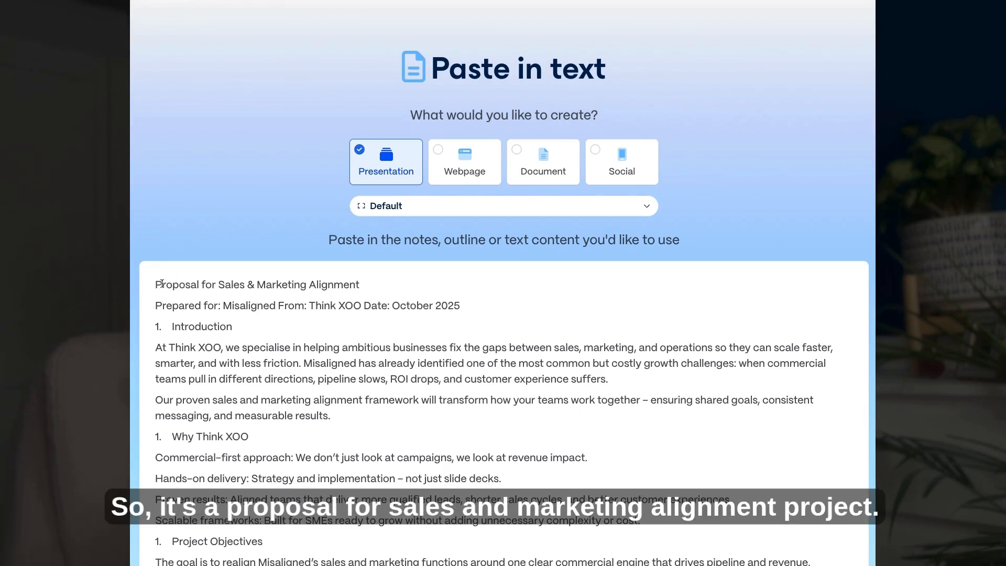
{"action": "left_click_drag", "start_coordinate": [161, 284], "coordinate": [367, 283]}
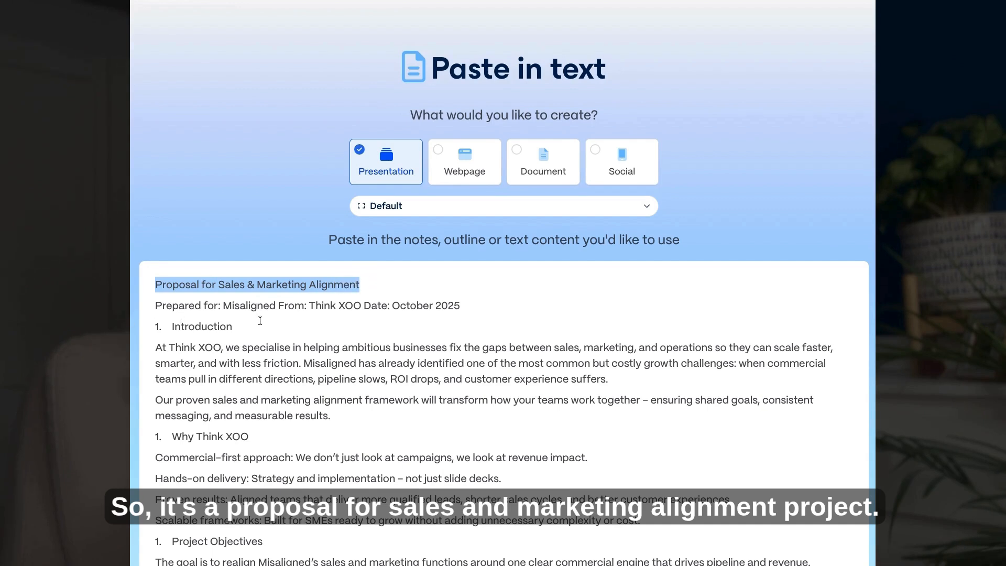
{"action": "left_click", "coordinate": [248, 307]}
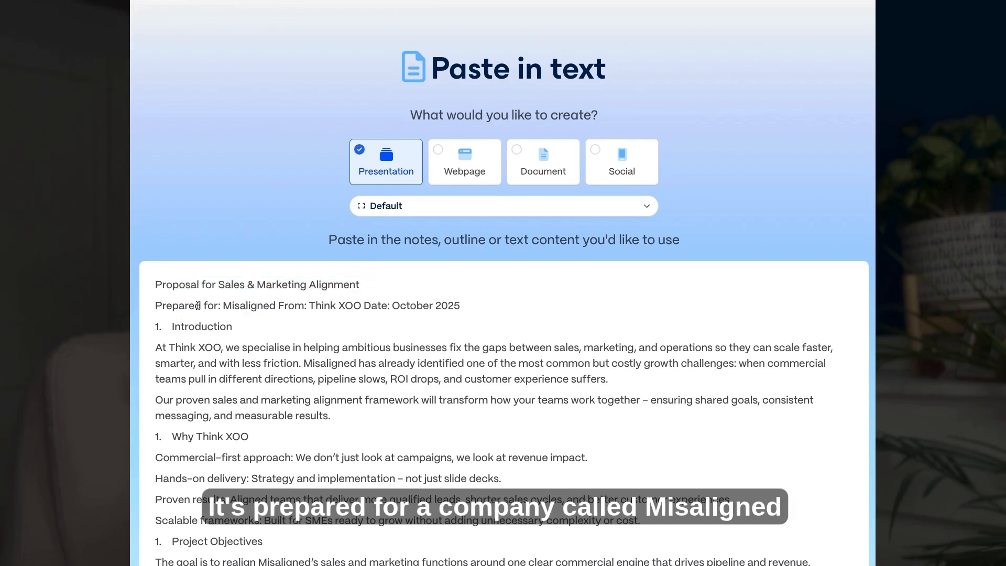
{"action": "double_click", "coordinate": [234, 304]}
{"action": "left_click", "coordinate": [280, 308]}
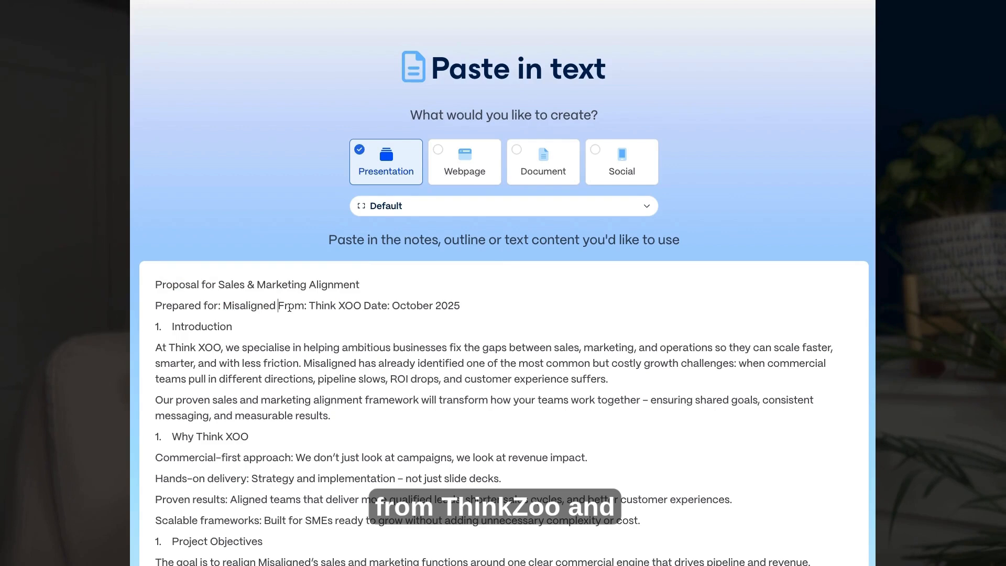
{"action": "key", "text": "Return"}
{"action": "left_click", "coordinate": [244, 326]}
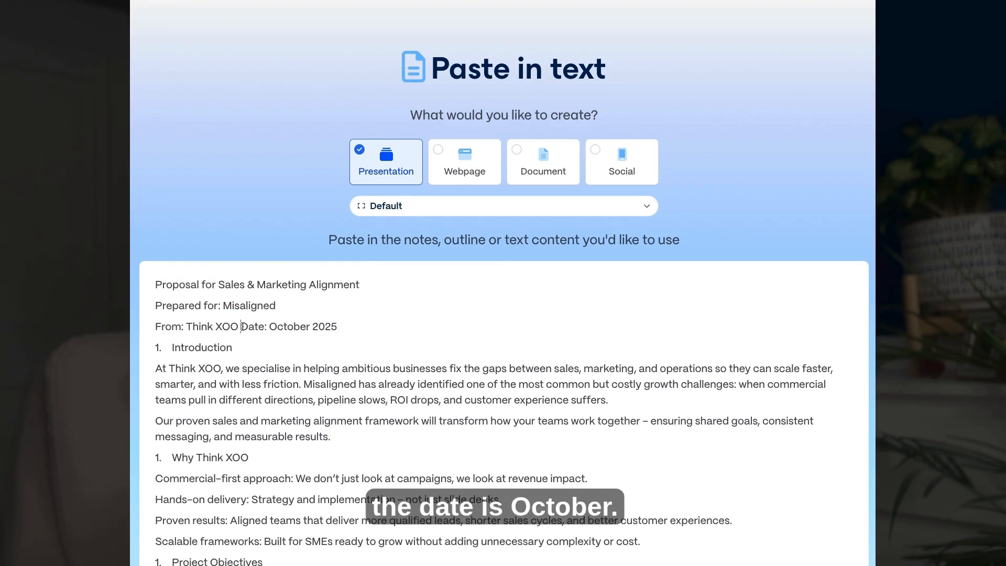
{"action": "key", "text": "Return"}
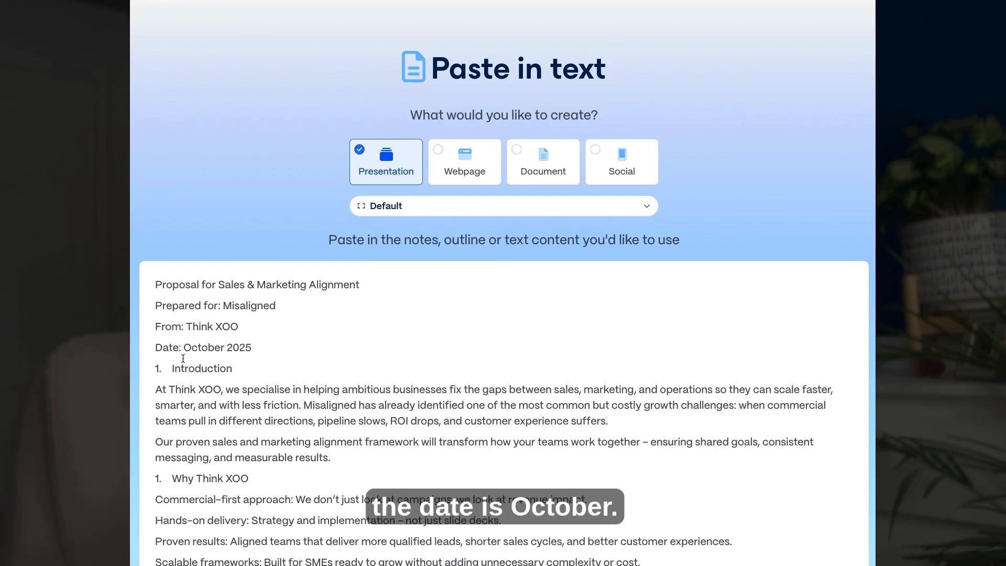
Step: Look through the whole pasted proposal to check its headings and numbering for formatting problems
{"action": "scroll", "coordinate": [259, 377], "scroll_direction": "down", "scroll_amount": 1}
{"action": "scroll", "coordinate": [259, 376], "scroll_direction": "down", "scroll_amount": 1}
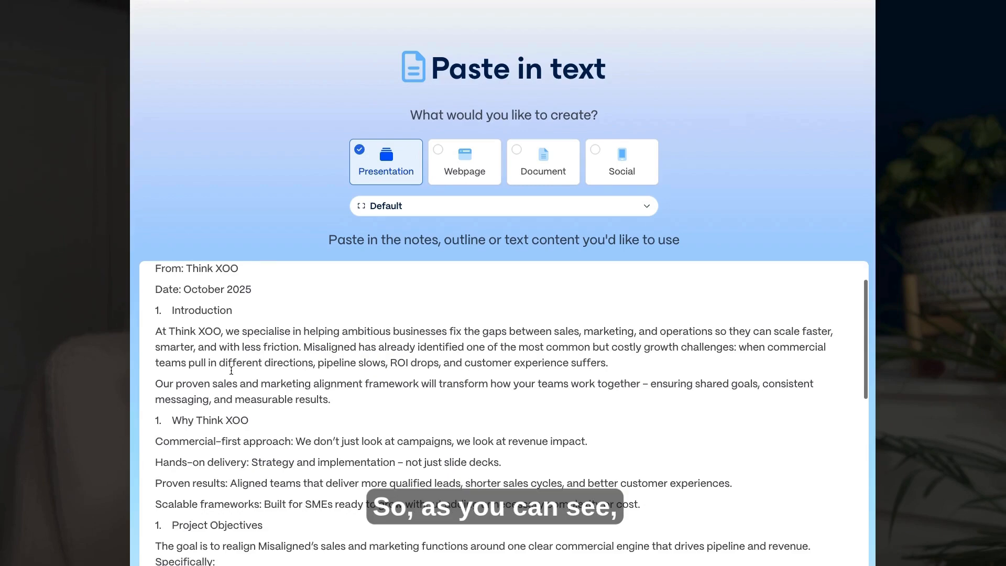
{"action": "scroll", "coordinate": [258, 376], "scroll_direction": "up", "scroll_amount": 2}
{"action": "scroll", "coordinate": [231, 370], "scroll_direction": "down", "scroll_amount": 12}
{"action": "scroll", "coordinate": [231, 371], "scroll_direction": "down", "scroll_amount": 10}
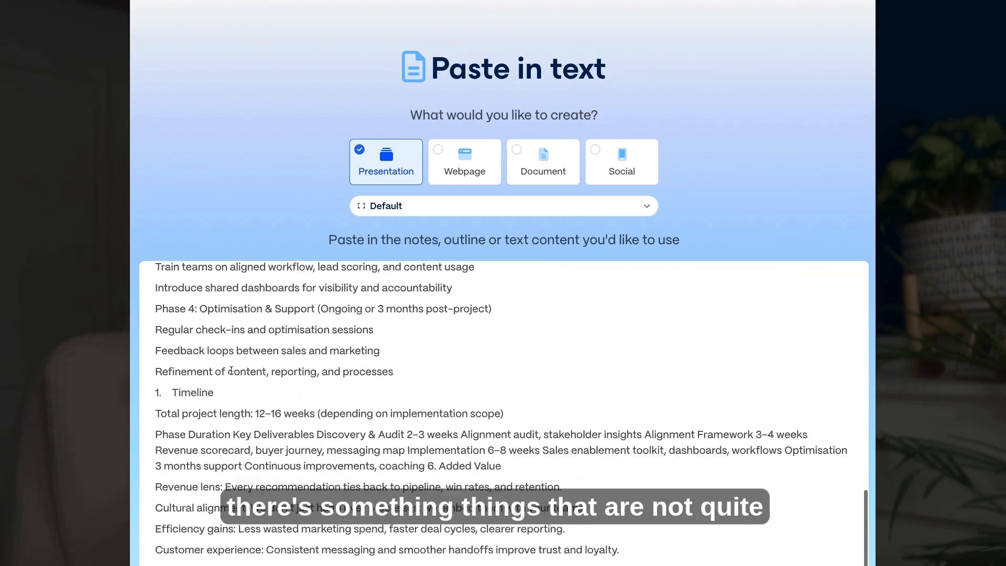
{"action": "scroll", "coordinate": [281, 387], "scroll_direction": "up", "scroll_amount": 13}
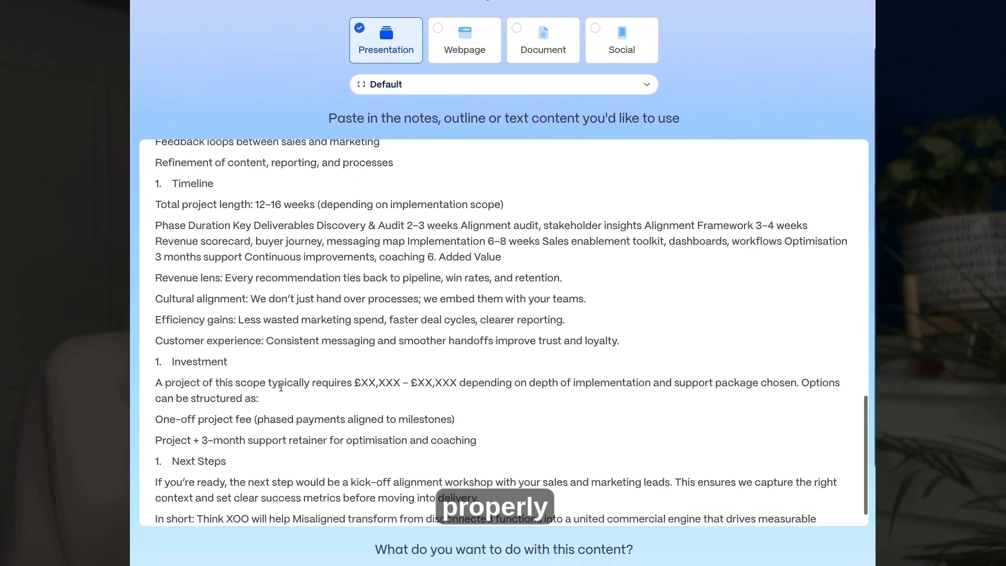
{"action": "scroll", "coordinate": [281, 387], "scroll_direction": "up", "scroll_amount": 4}
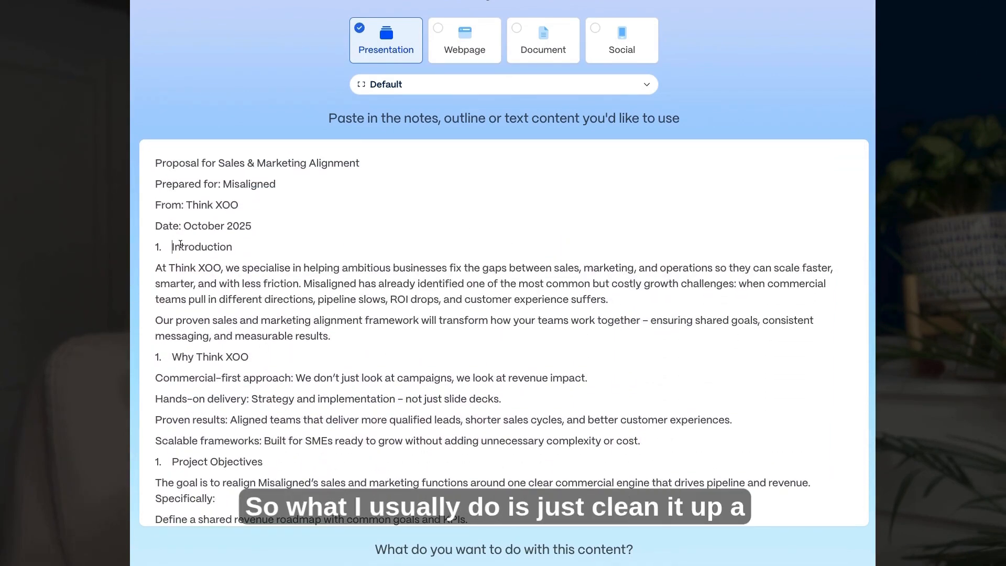
Step: Remove the list numbering from the Introduction and Why Think XOO headings and insert a blank line above each
{"action": "key", "text": "Return"}
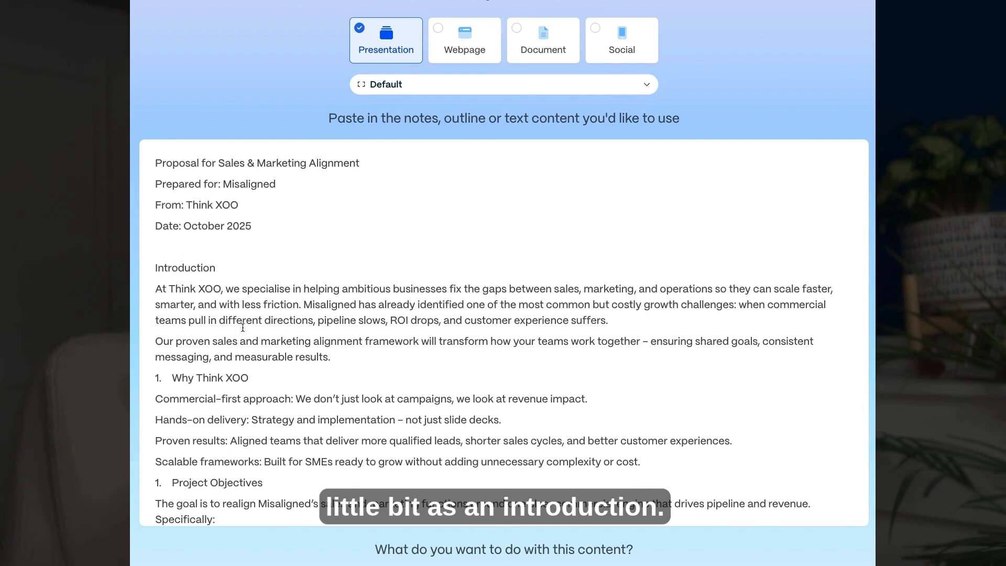
{"action": "scroll", "coordinate": [258, 342], "scroll_direction": "down", "scroll_amount": 1}
{"action": "left_click", "coordinate": [173, 341]}
{"action": "key", "text": "BackSpace"}
{"action": "key", "text": "Return"}
{"action": "scroll", "coordinate": [209, 333], "scroll_direction": "down", "scroll_amount": 2}
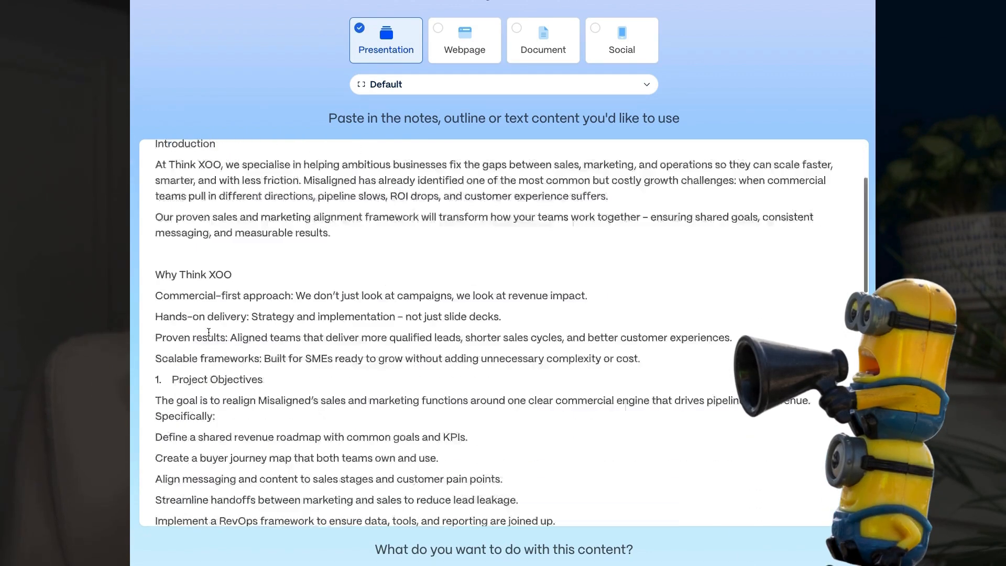
Step: Remove the list numbering from the Project Objectives and Scope of Work headings, adding a blank line above Project Objectives
{"action": "scroll", "coordinate": [208, 332], "scroll_direction": "down", "scroll_amount": 1}
{"action": "left_click", "coordinate": [173, 362]}
{"action": "key", "text": "BackSpace"}
{"action": "key", "text": "Return"}
{"action": "scroll", "coordinate": [209, 332], "scroll_direction": "down", "scroll_amount": 2}
{"action": "left_click", "coordinate": [173, 362]}
{"action": "key", "text": "BackSpace"}
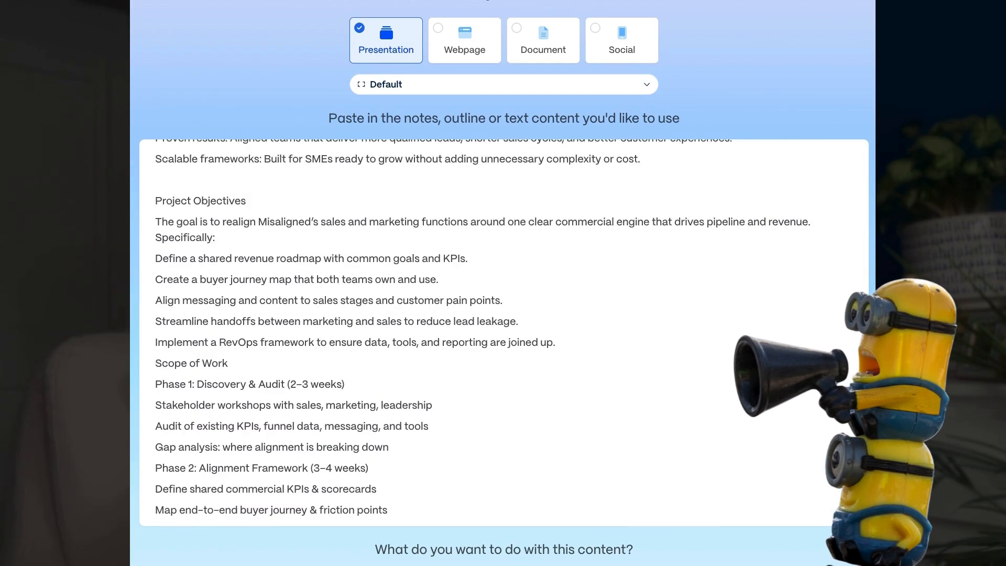
Step: Remove the list numbering from the Timeline, Investment and Next Steps headings and insert a blank line above each
{"action": "scroll", "coordinate": [174, 349], "scroll_direction": "down", "scroll_amount": 6}
{"action": "scroll", "coordinate": [172, 341], "scroll_direction": "down", "scroll_amount": 4}
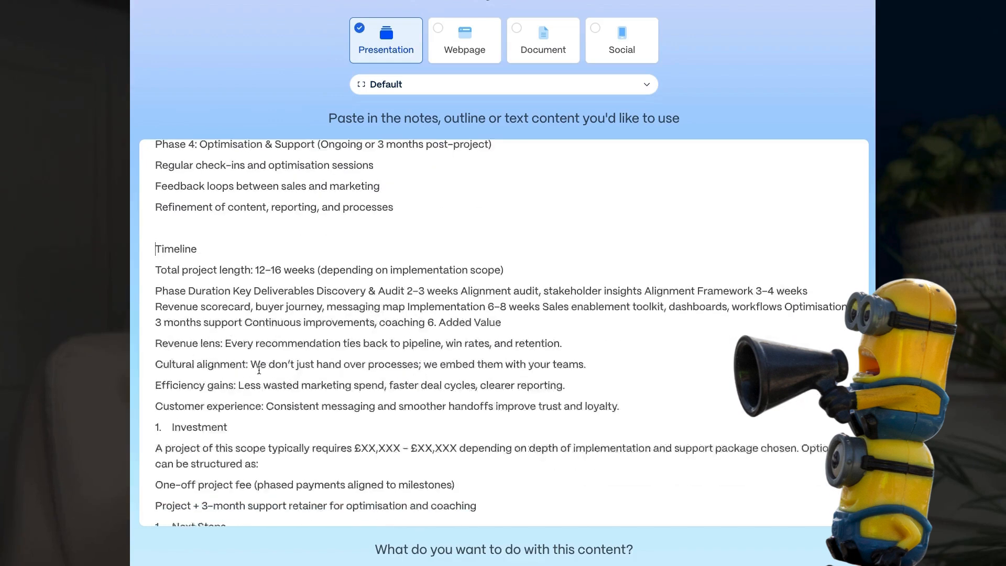
{"action": "left_click", "coordinate": [173, 339]}
{"action": "key", "text": "BackSpace"}
{"action": "key", "text": "Return"}
{"action": "scroll", "coordinate": [172, 433], "scroll_direction": "down", "scroll_amount": 1}
{"action": "left_click", "coordinate": [171, 433]}
{"action": "key", "text": "BackSpace"}
{"action": "key", "text": "Return"}
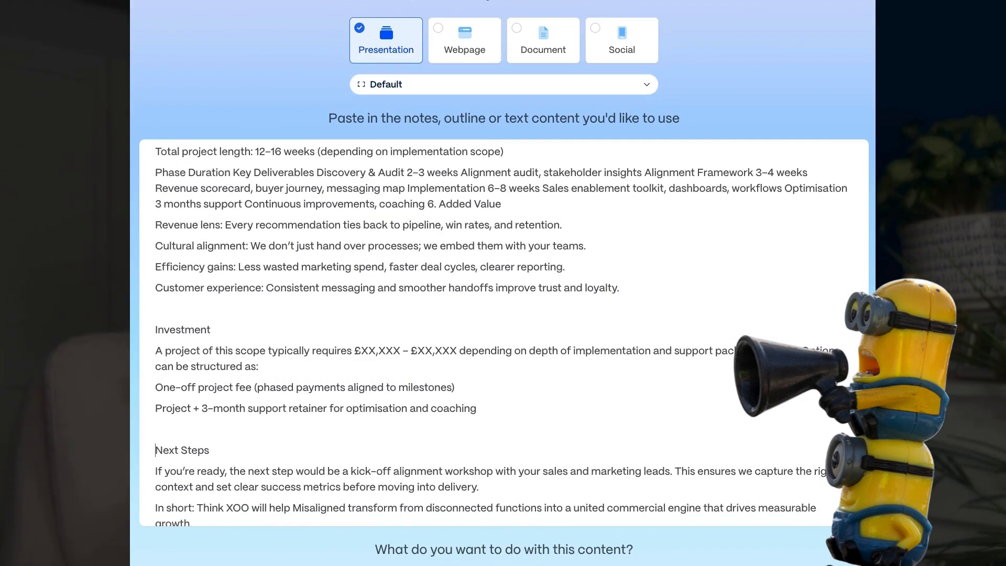
Step: Set the content to preserve the exact text and continue to the prompt editor
{"action": "scroll", "coordinate": [284, 419], "scroll_direction": "down", "scroll_amount": 1}
{"action": "scroll", "coordinate": [757, 561], "scroll_direction": "down", "scroll_amount": 4}
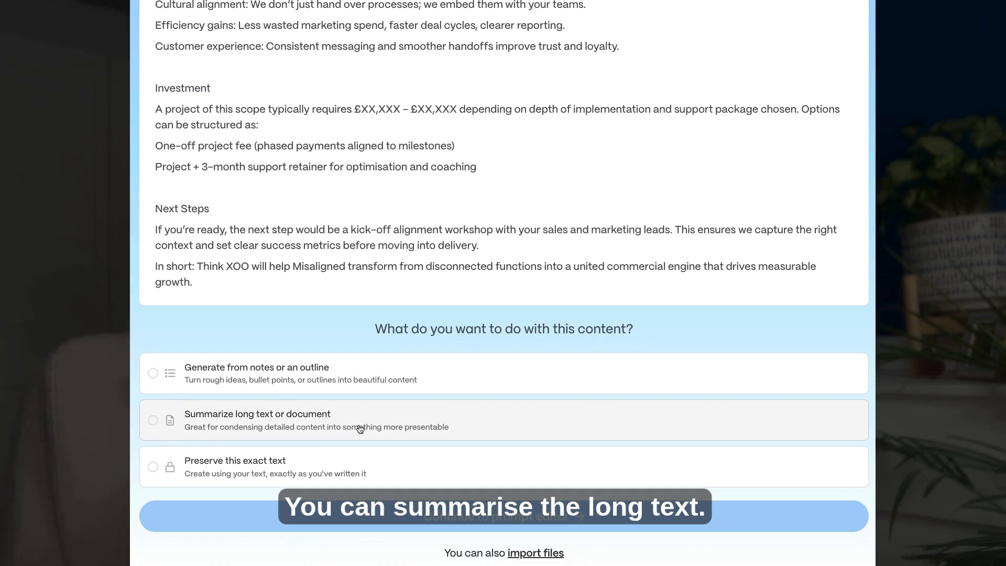
{"action": "left_click", "coordinate": [342, 467]}
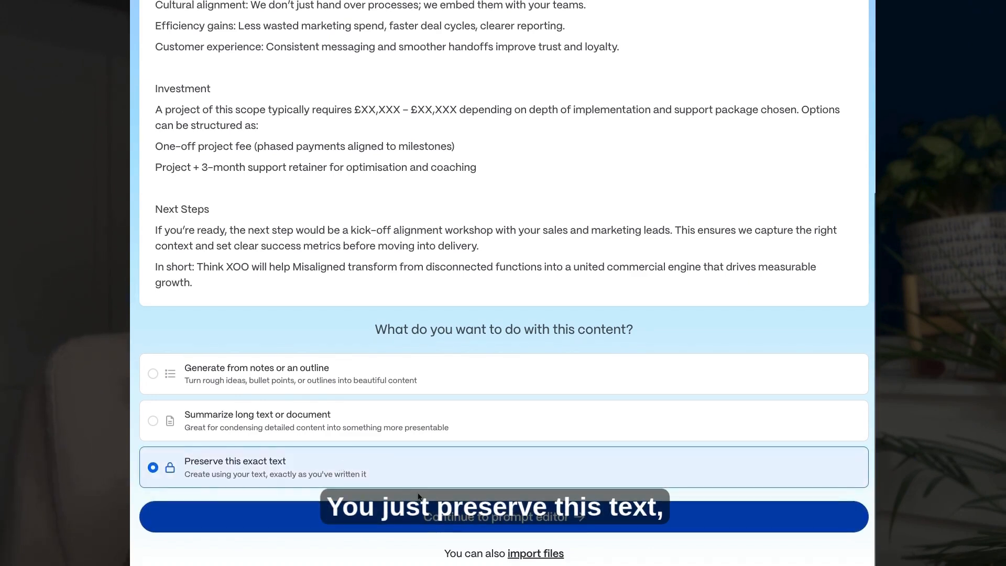
{"action": "left_click", "coordinate": [449, 517]}
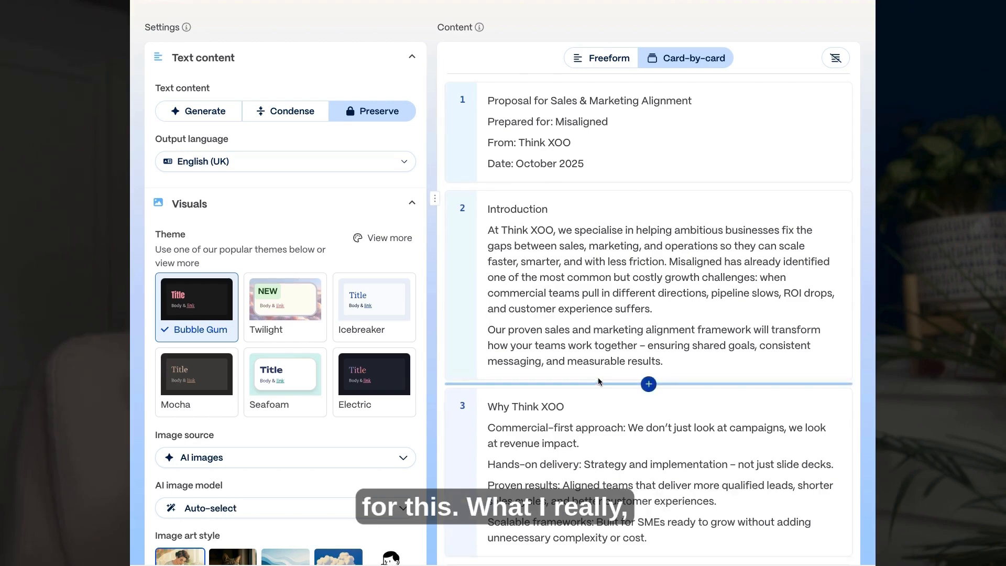
Step: Browse all themes, filter them to Professional and apply the Aurora theme to the presentation
{"action": "scroll", "coordinate": [256, 228], "scroll_direction": "down", "scroll_amount": 2}
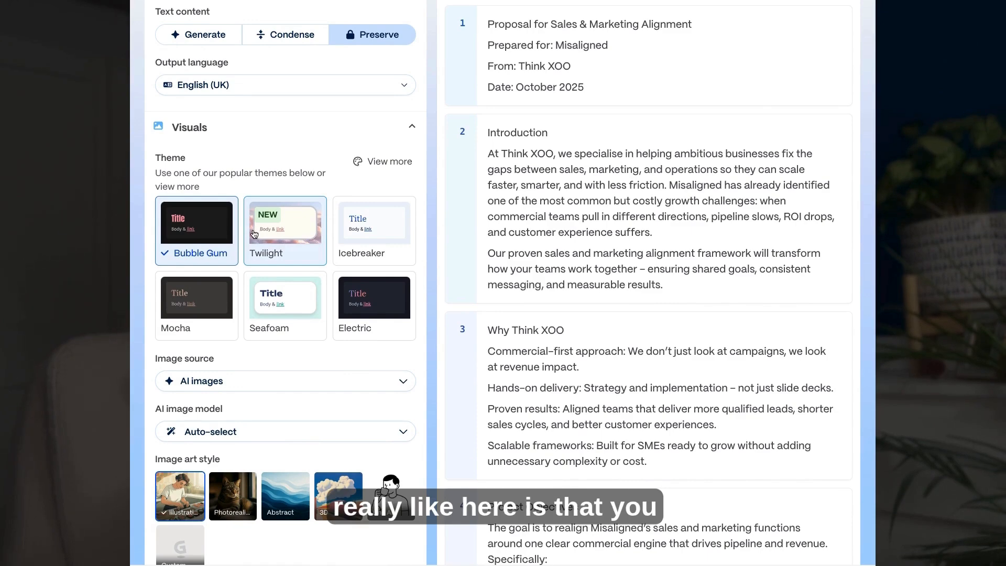
{"action": "left_click", "coordinate": [388, 163]}
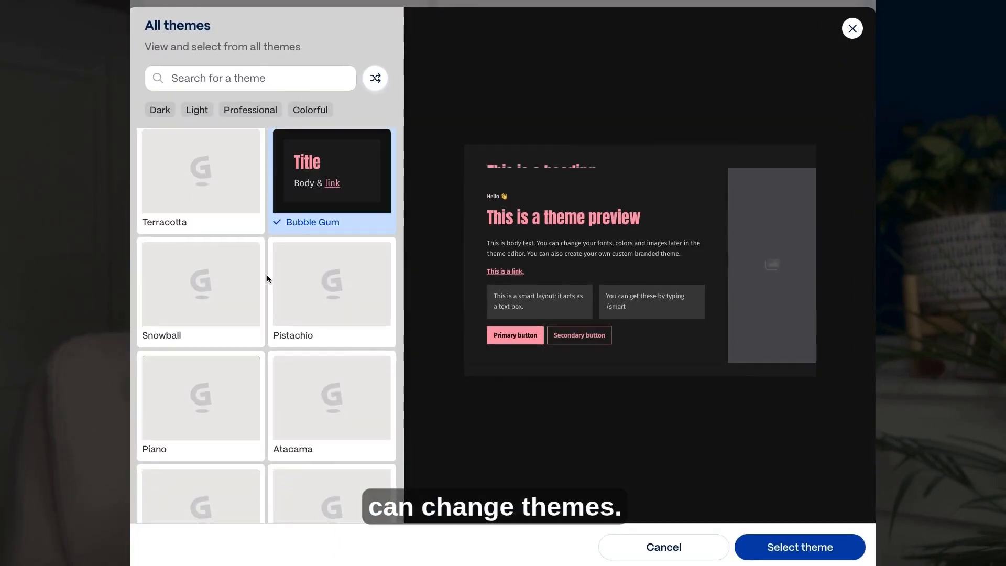
{"action": "scroll", "coordinate": [228, 226], "scroll_direction": "down", "scroll_amount": 1}
{"action": "scroll", "coordinate": [228, 226], "scroll_direction": "down", "scroll_amount": 12}
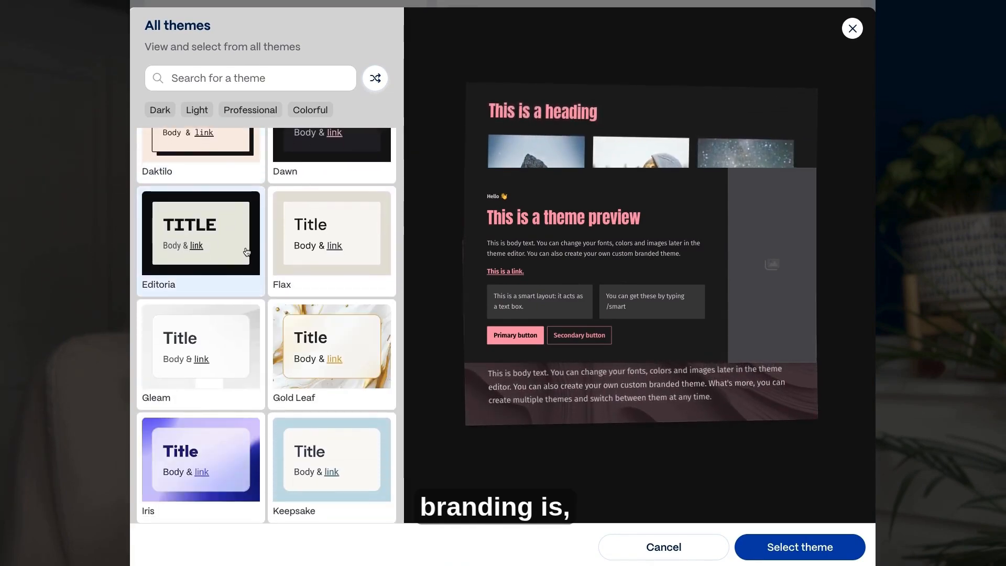
{"action": "scroll", "coordinate": [246, 254], "scroll_direction": "up", "scroll_amount": 10}
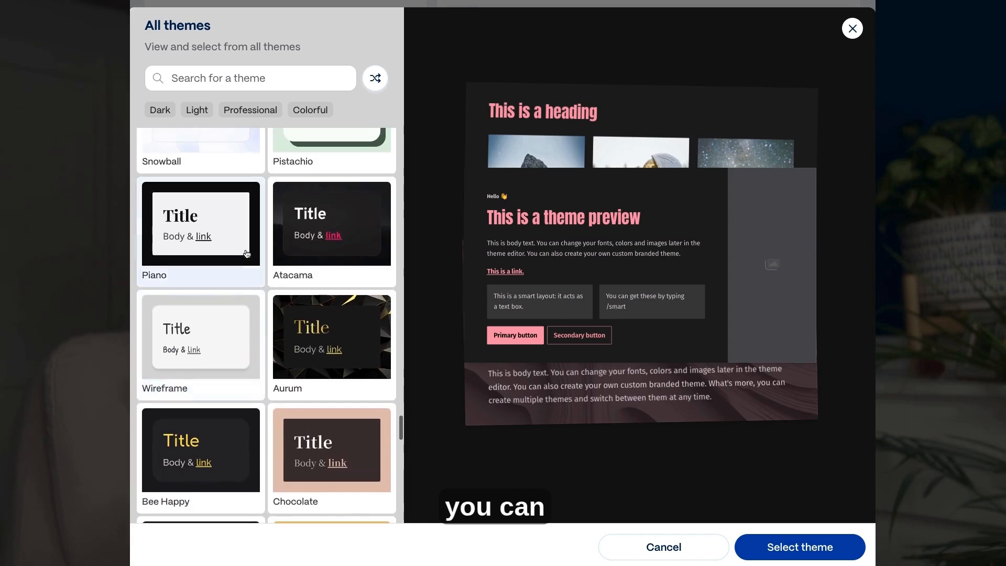
{"action": "left_click", "coordinate": [251, 110]}
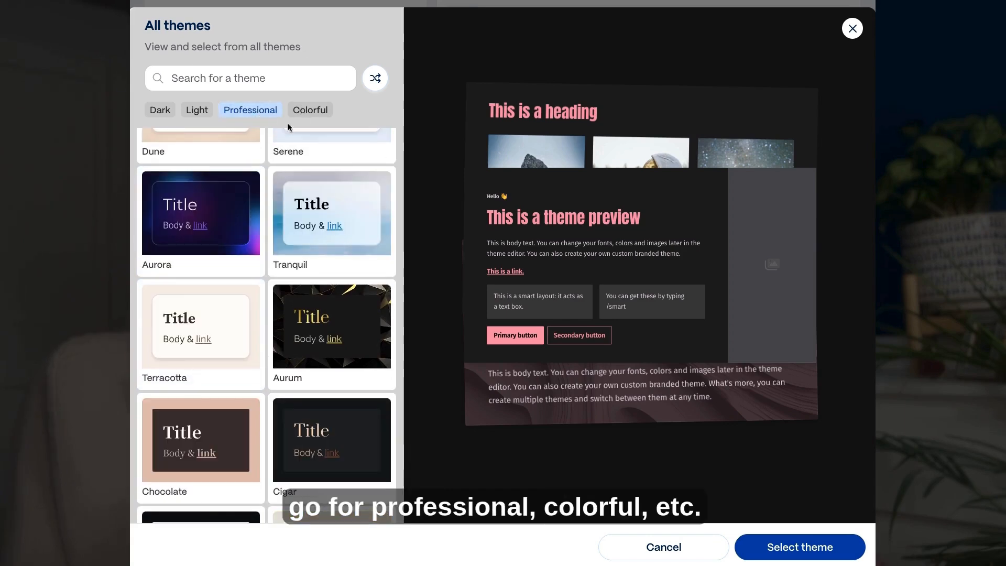
{"action": "left_click", "coordinate": [251, 181]}
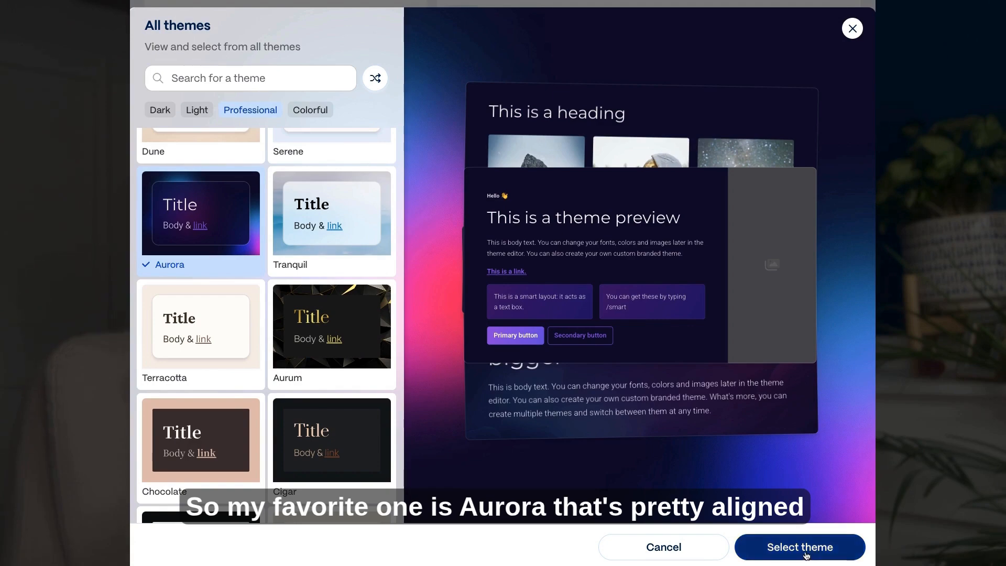
{"action": "left_click", "coordinate": [802, 548]}
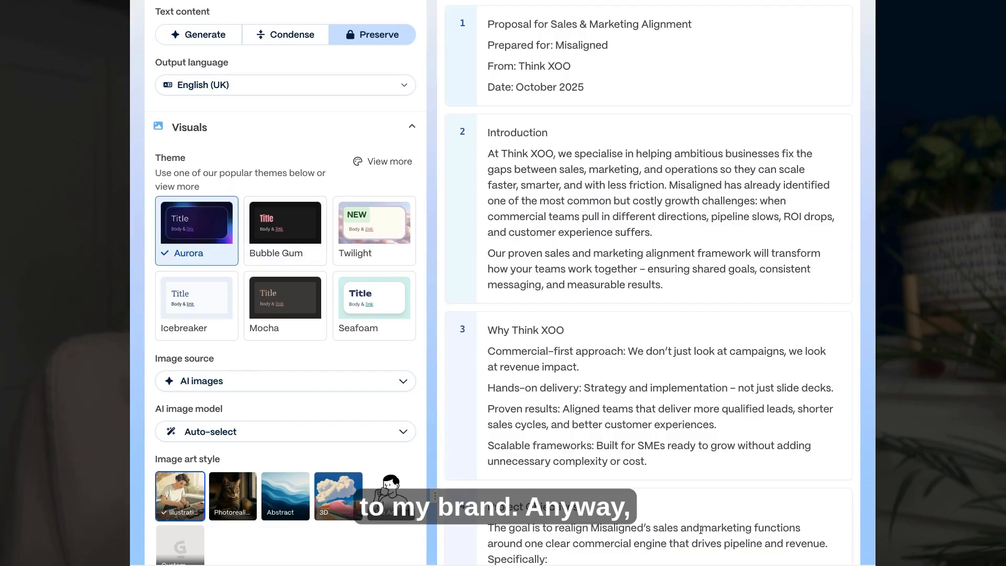
Step: Review the image source, art style, extra keywords, format and additional instructions settings
{"action": "scroll", "coordinate": [334, 391], "scroll_direction": "down", "scroll_amount": 3}
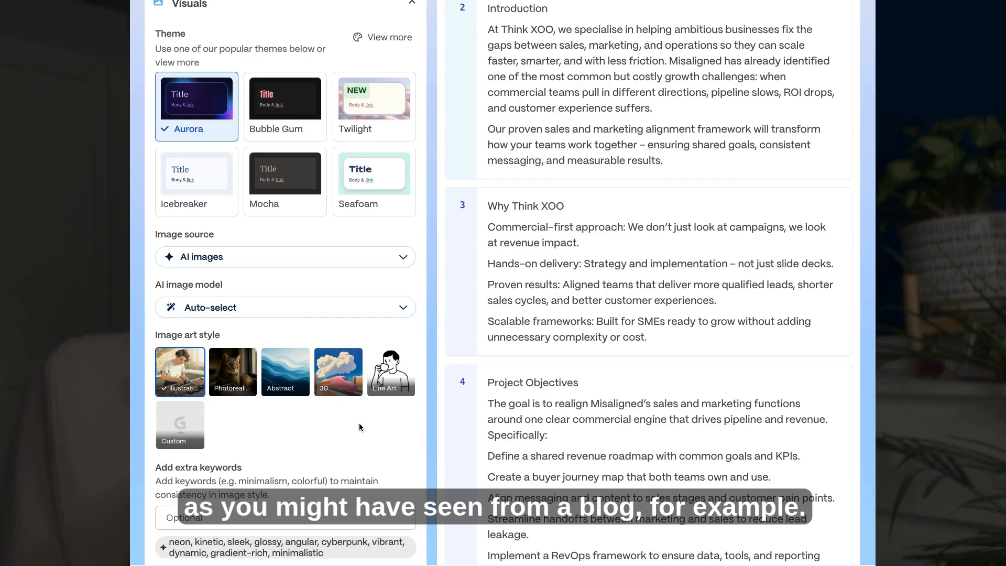
{"action": "scroll", "coordinate": [359, 422], "scroll_direction": "down", "scroll_amount": 2}
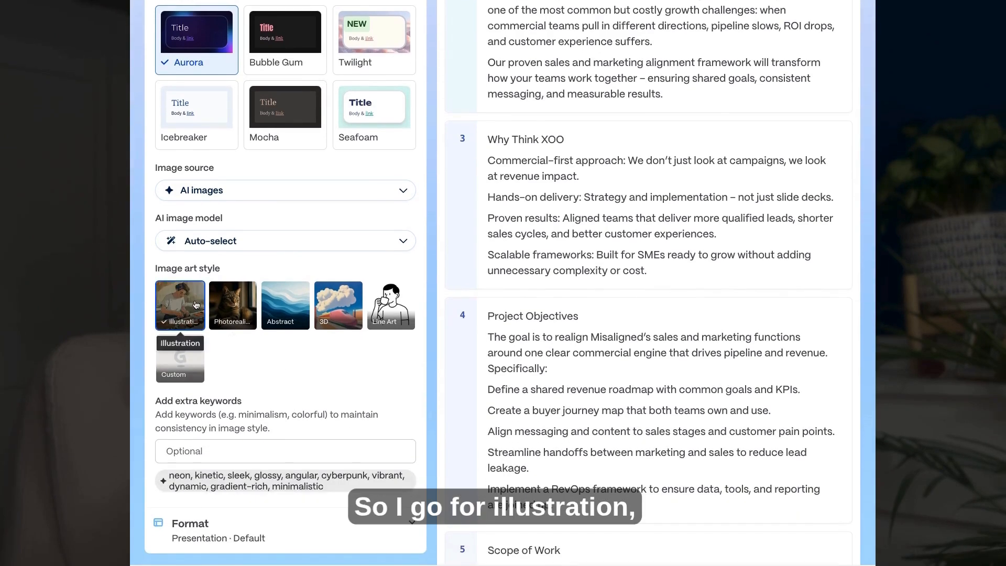
{"action": "scroll", "coordinate": [202, 320], "scroll_direction": "down", "scroll_amount": 2}
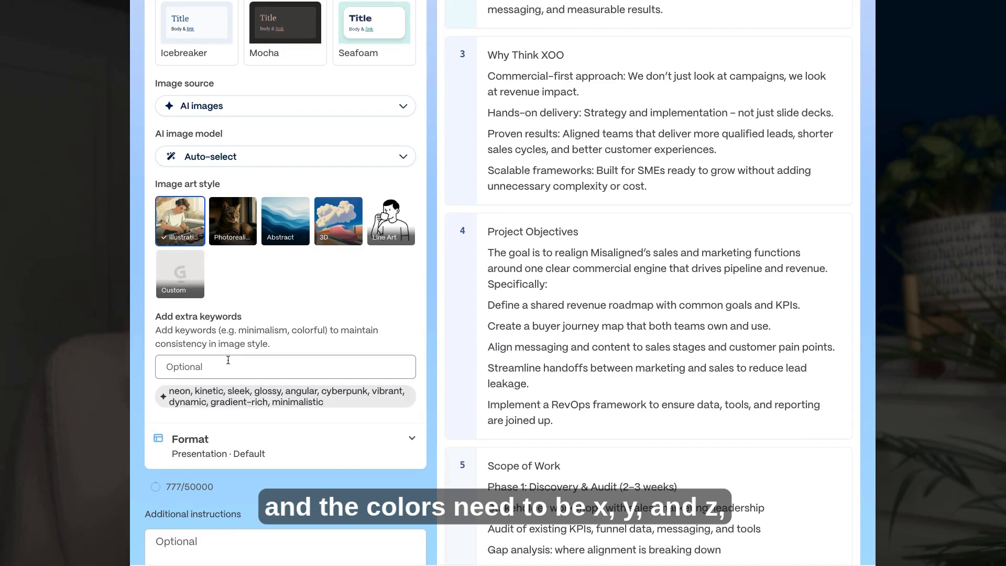
{"action": "scroll", "coordinate": [228, 360], "scroll_direction": "down", "scroll_amount": 3}
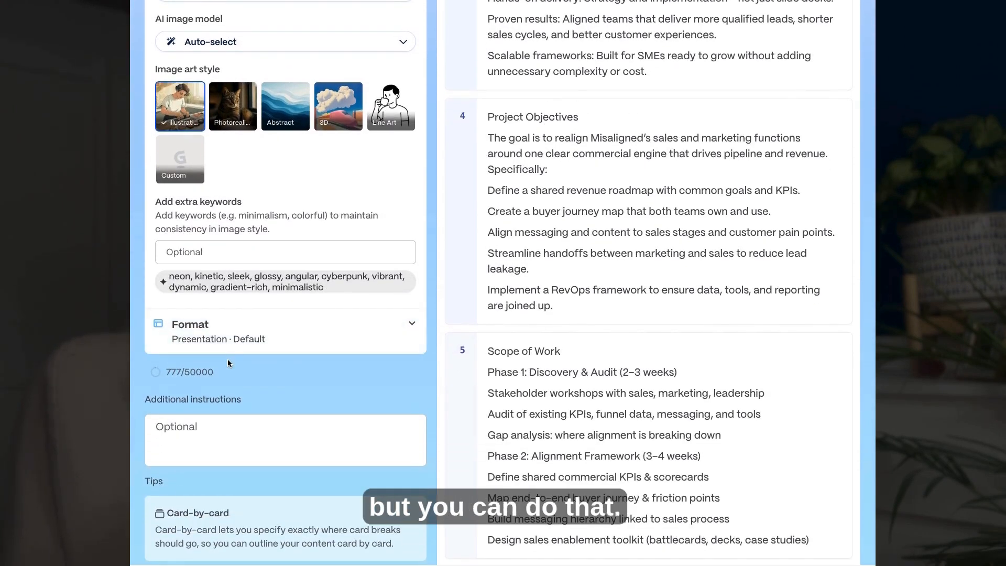
Step: Review the additional instructions, tips and remaining card outline through the Timeline and Investment sections
{"action": "scroll", "coordinate": [228, 361], "scroll_direction": "down", "scroll_amount": 3}
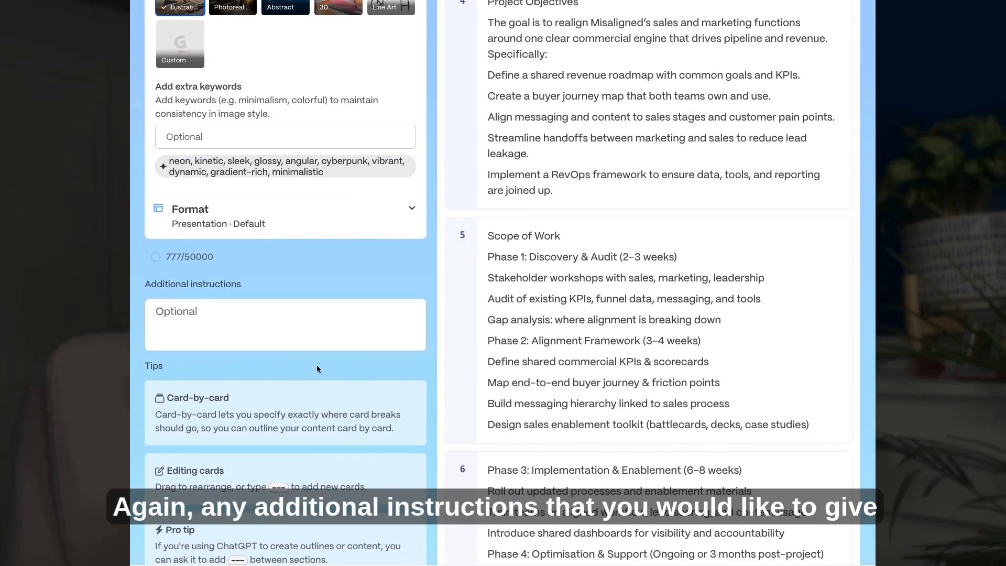
{"action": "scroll", "coordinate": [317, 366], "scroll_direction": "down", "scroll_amount": 4}
{"action": "scroll", "coordinate": [317, 366], "scroll_direction": "down", "scroll_amount": 12}
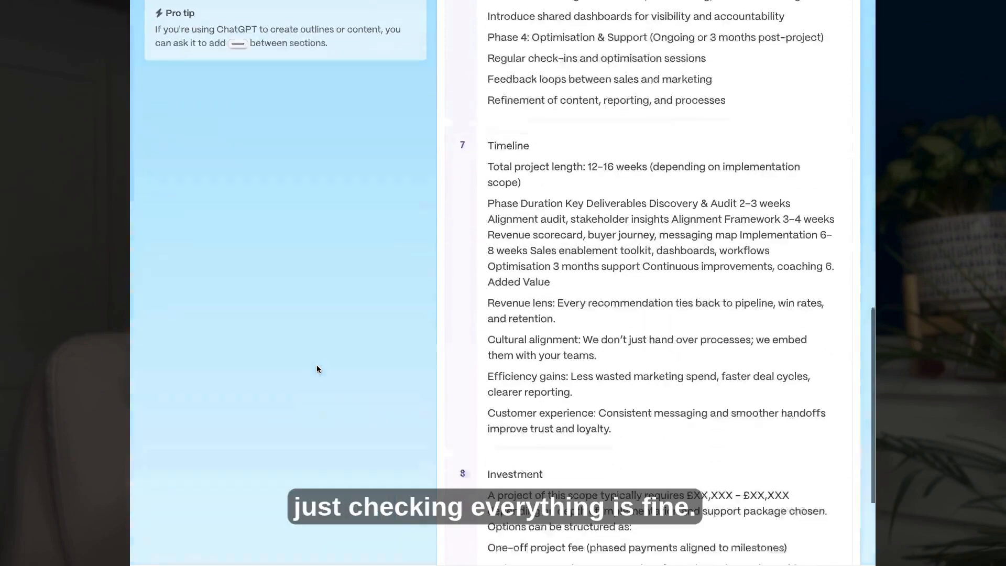
{"action": "scroll", "coordinate": [657, 415], "scroll_direction": "down", "scroll_amount": 5}
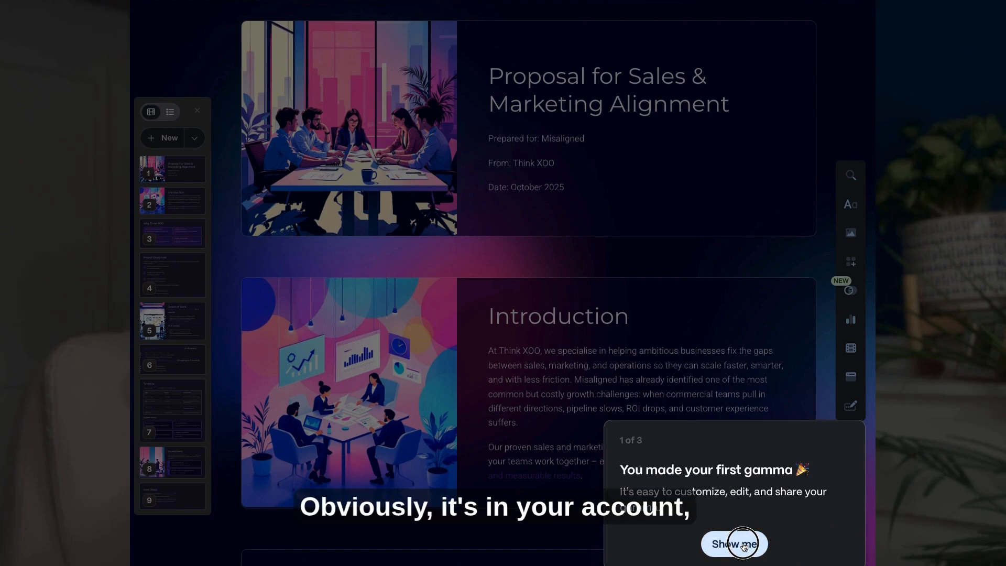
Step: Go through the three-part introductory tour of the generated deck and collapse the Get started checklist
{"action": "left_click", "coordinate": [744, 546]}
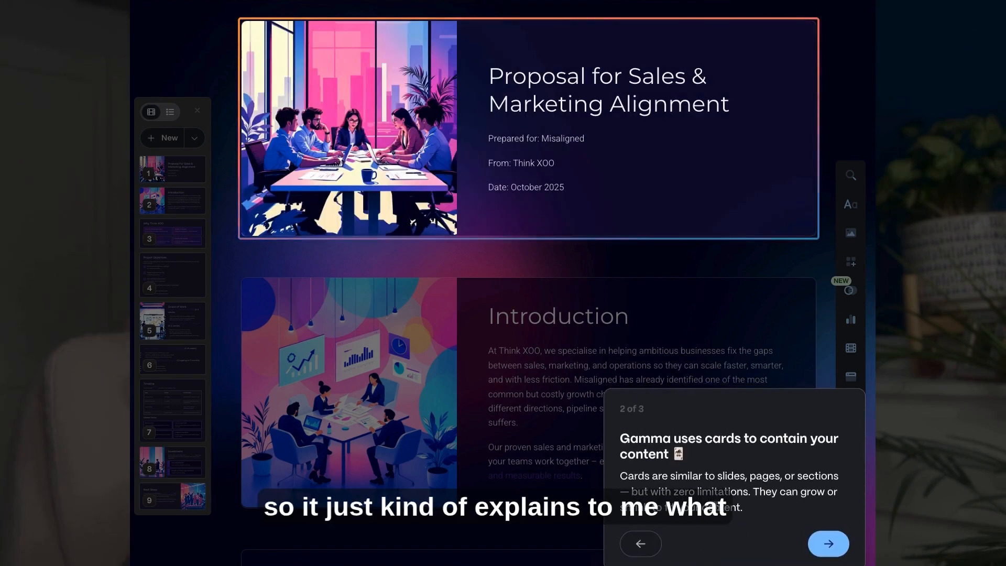
{"action": "left_click", "coordinate": [832, 547]}
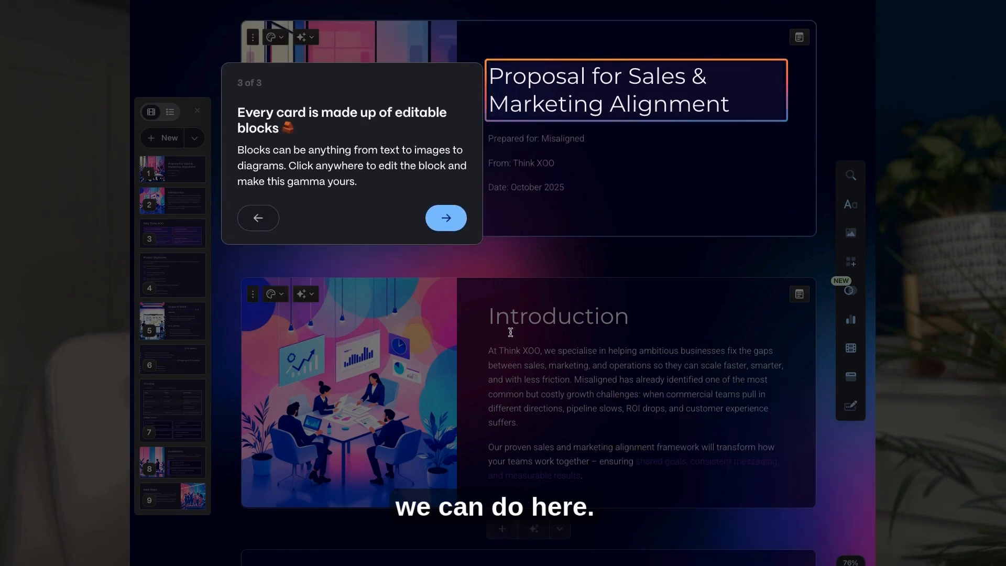
{"action": "left_click", "coordinate": [442, 221]}
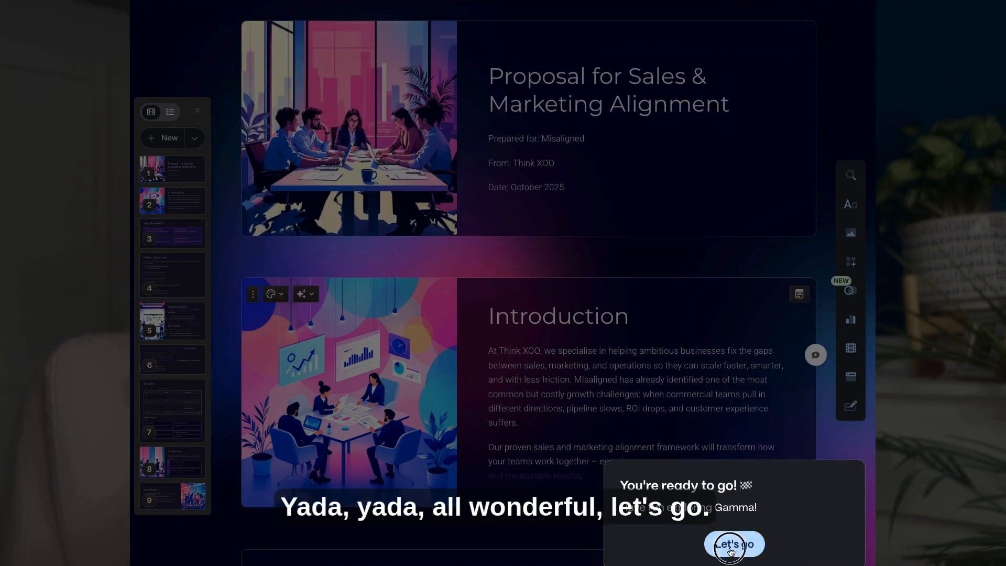
{"action": "left_click", "coordinate": [732, 543]}
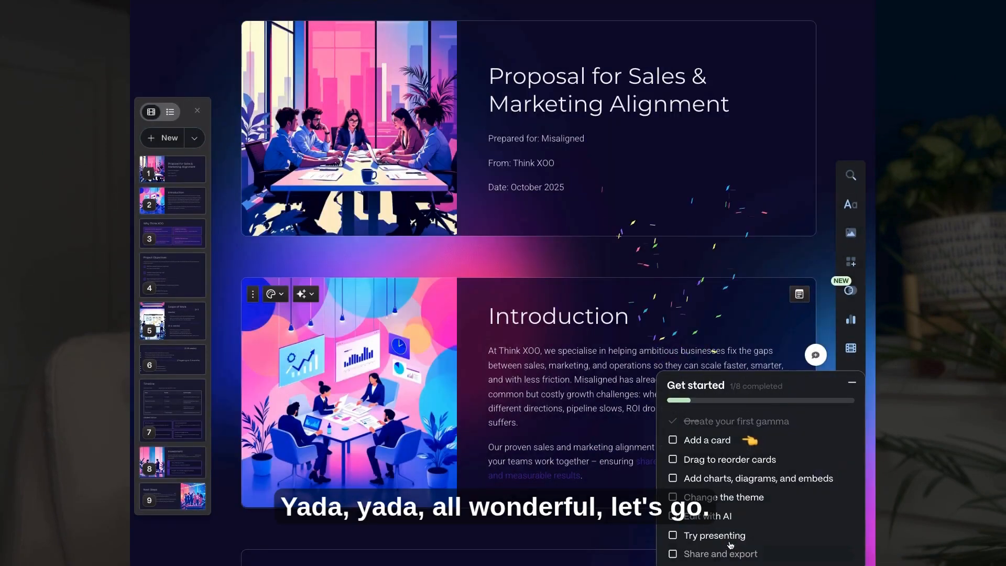
{"action": "left_click", "coordinate": [852, 383]}
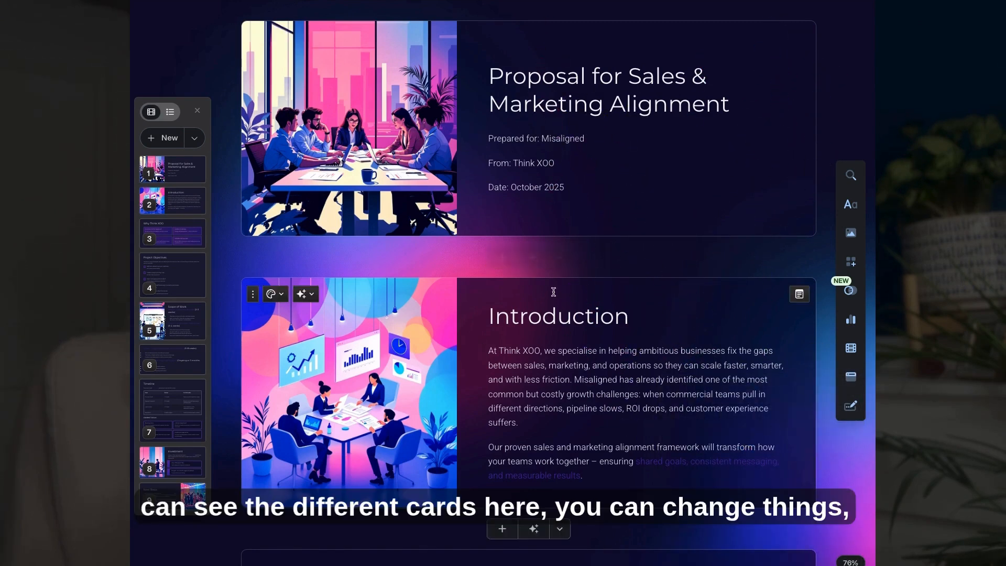
Step: Select the "Prepared for: Misaligned" line on the title card and examine its text formatting options
{"action": "left_click", "coordinate": [514, 138]}
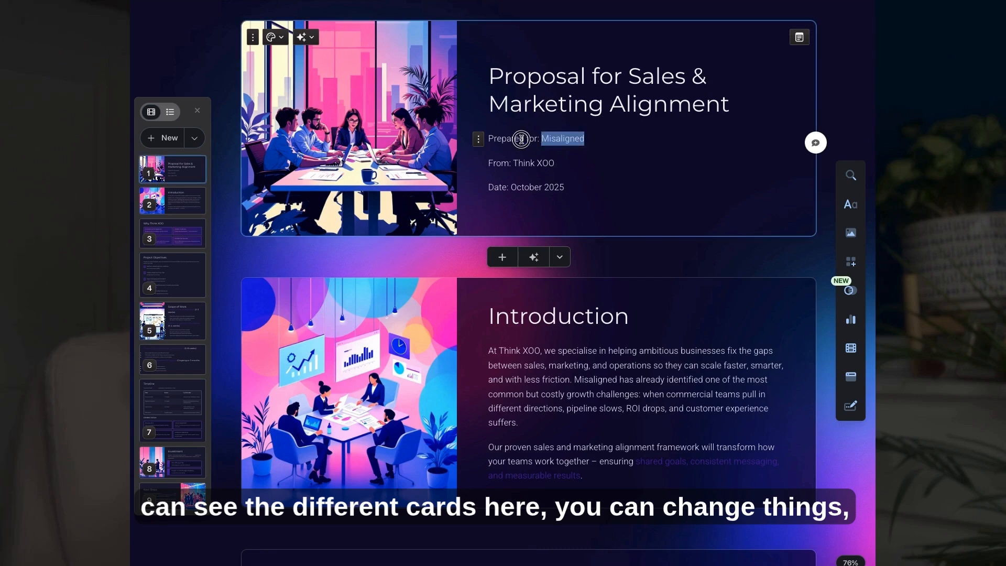
{"action": "left_click_drag", "start_coordinate": [522, 138], "coordinate": [479, 143]}
{"action": "left_click", "coordinate": [603, 169]}
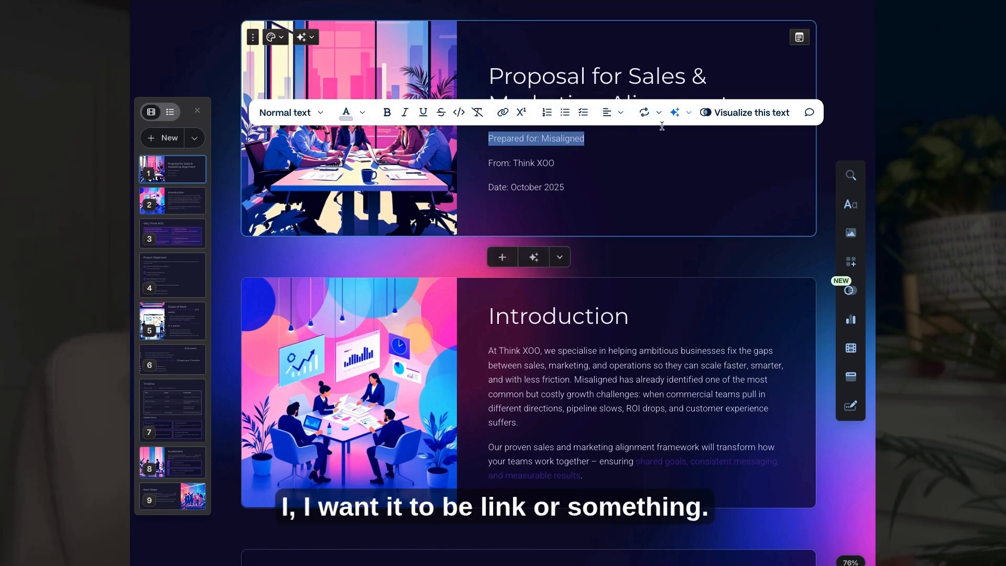
{"action": "left_click", "coordinate": [666, 155]}
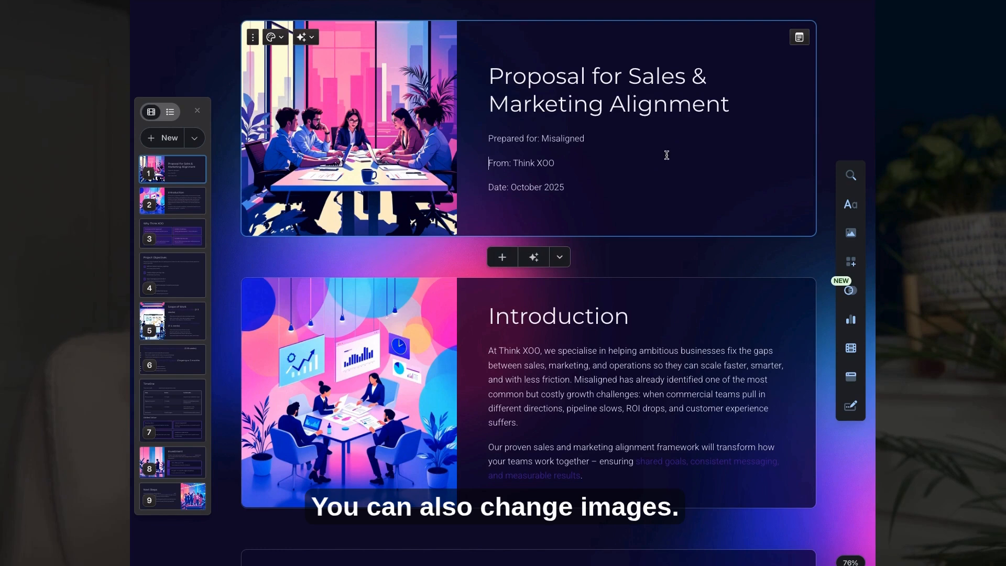
Step: Examine the title card's image controls and its styling options for layout, accent image, colour, alignment and width
{"action": "left_click", "coordinate": [369, 126]}
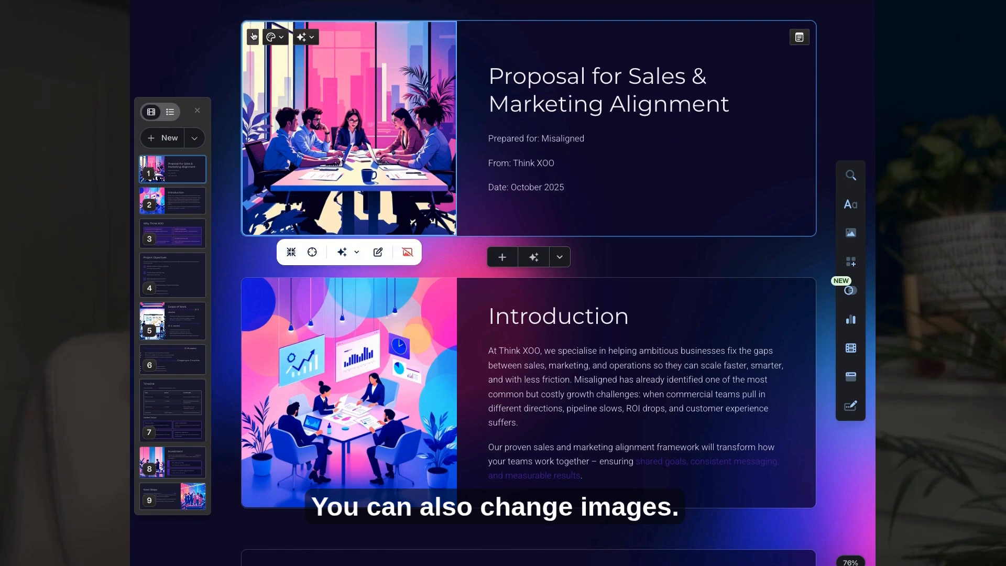
{"action": "left_click", "coordinate": [285, 40]}
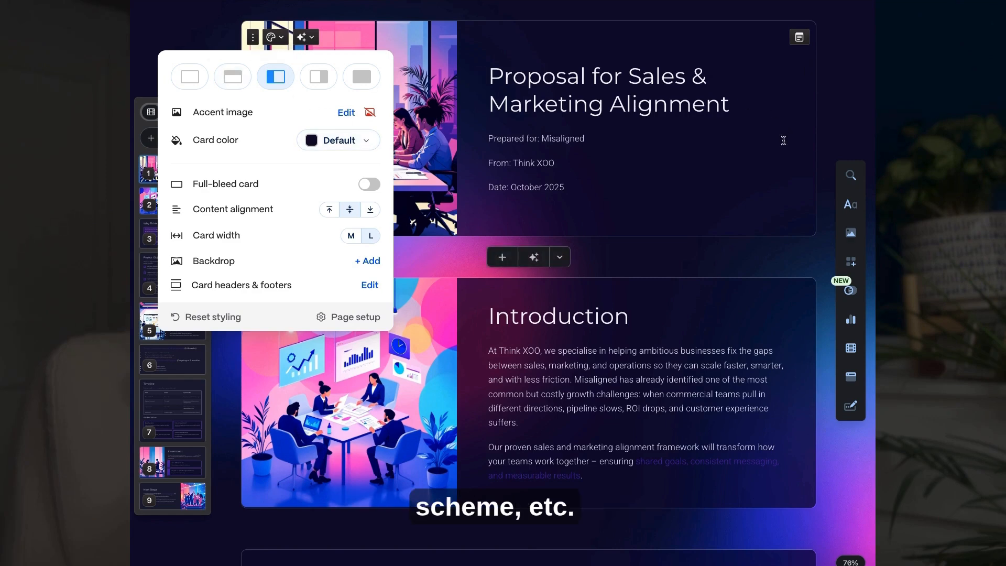
{"action": "left_click", "coordinate": [625, 158]}
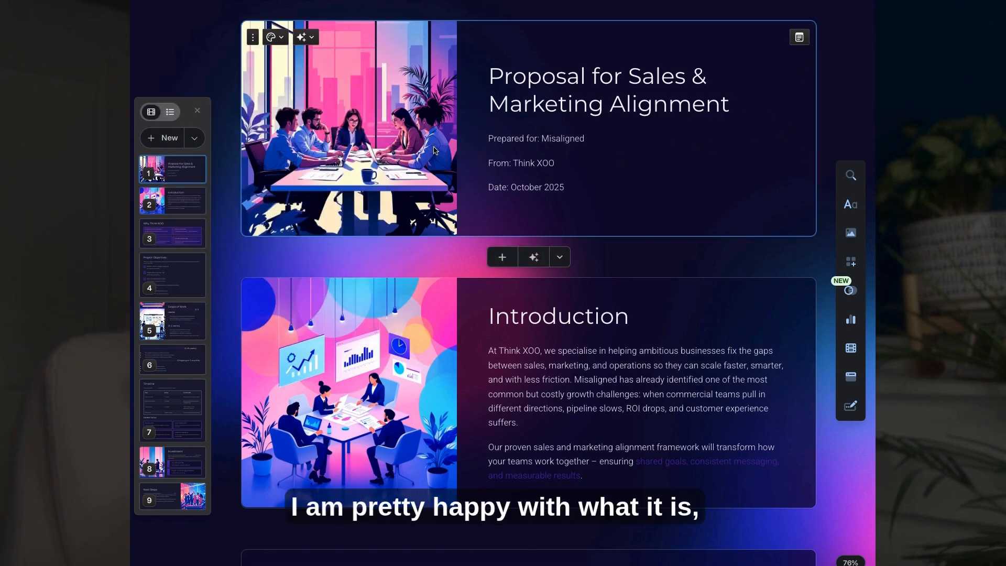
Step: Examine the AI editing options for the title card, including layout, writing and image suggestions
{"action": "left_click", "coordinate": [326, 95]}
{"action": "left_click", "coordinate": [311, 39]}
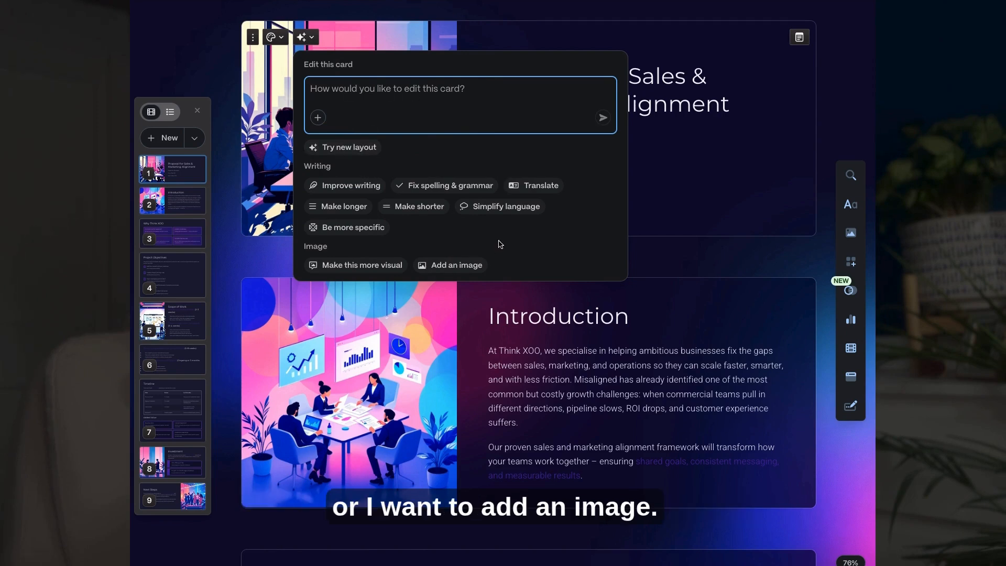
{"action": "left_click", "coordinate": [723, 155]}
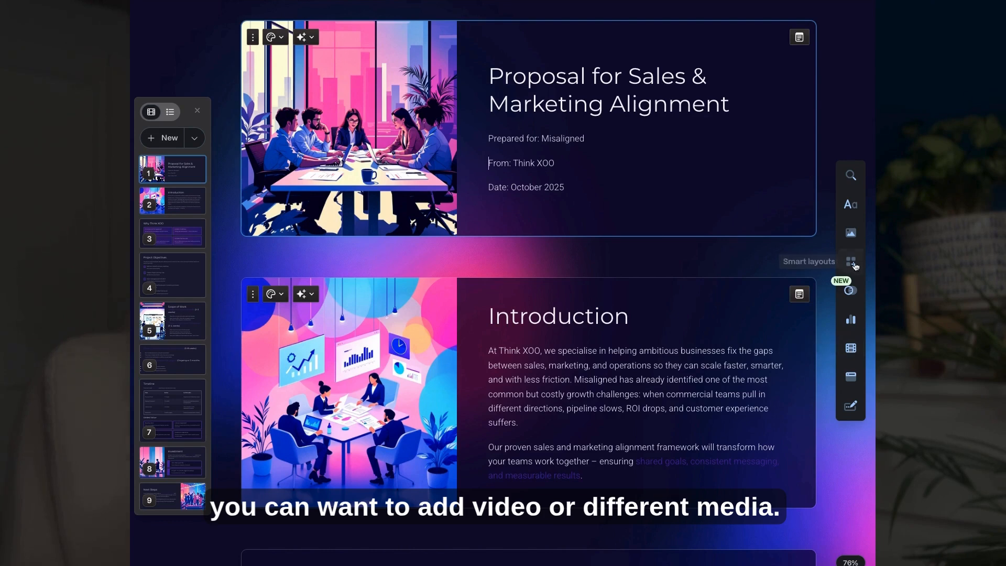
Step: Browse the insertable smart diagrams, charts and graphs, and image sources
{"action": "left_click", "coordinate": [852, 294]}
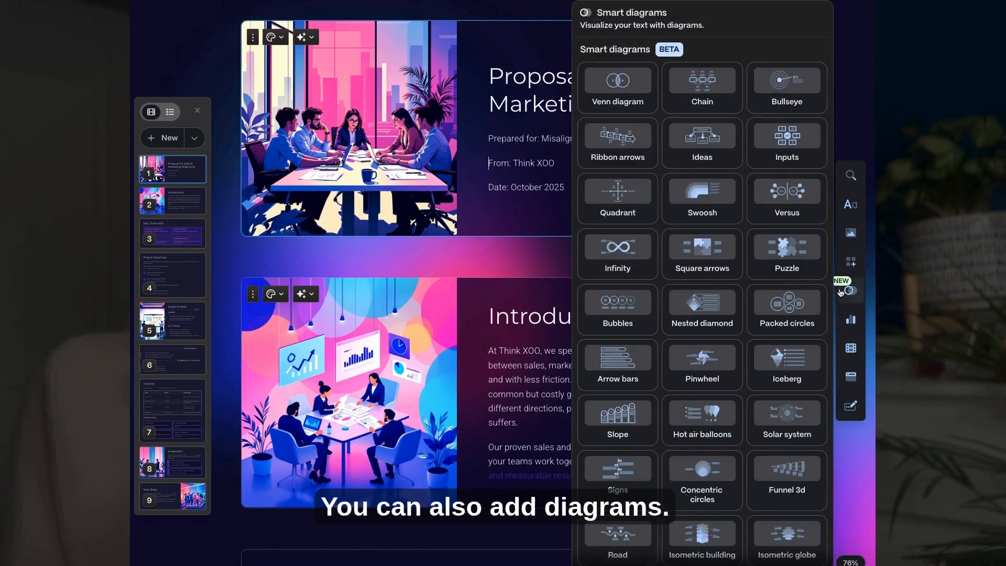
{"action": "scroll", "coordinate": [724, 270], "scroll_direction": "down", "scroll_amount": 3}
{"action": "scroll", "coordinate": [724, 269], "scroll_direction": "down", "scroll_amount": 1}
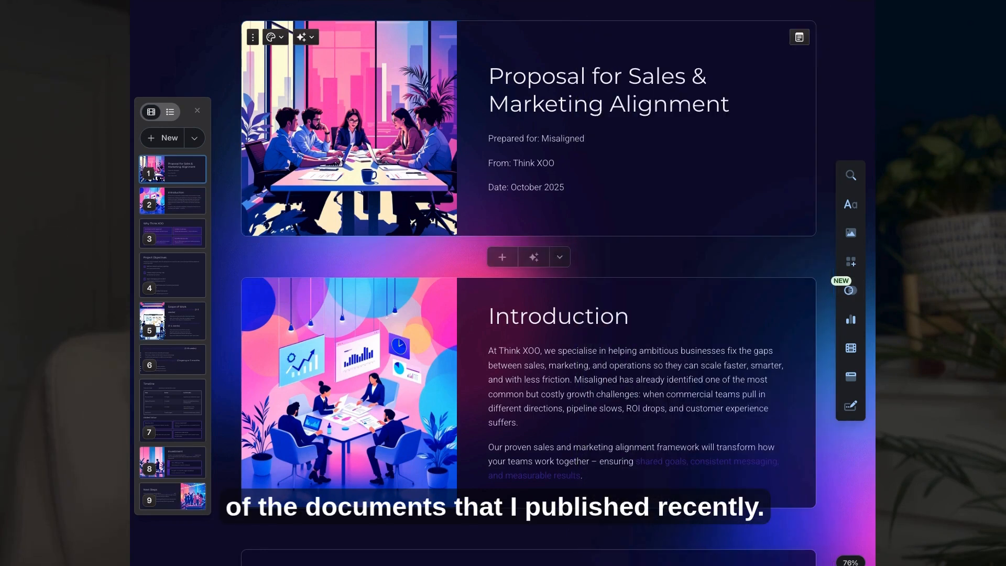
{"action": "mouse_move", "coordinate": [850, 320]}
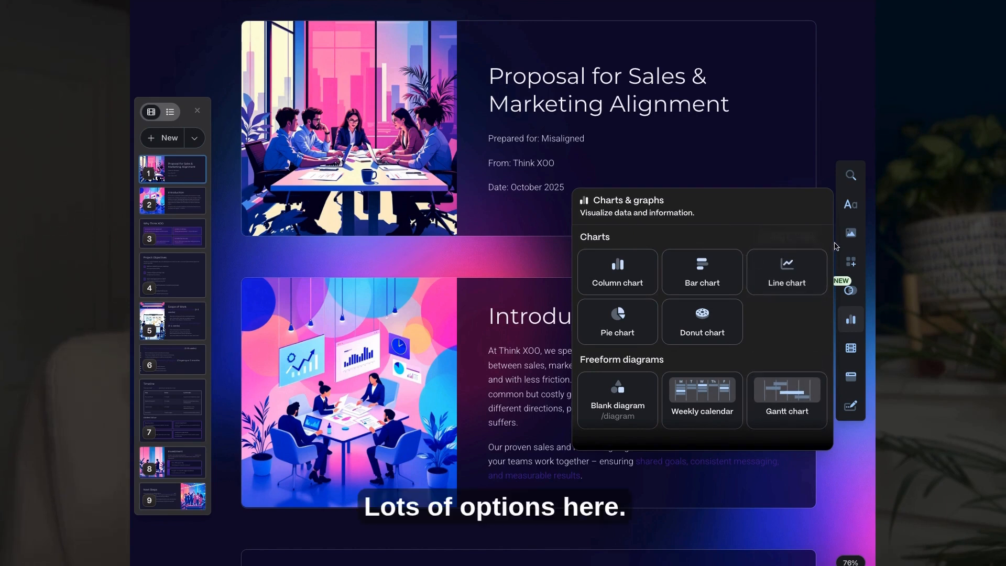
{"action": "mouse_move", "coordinate": [850, 233]}
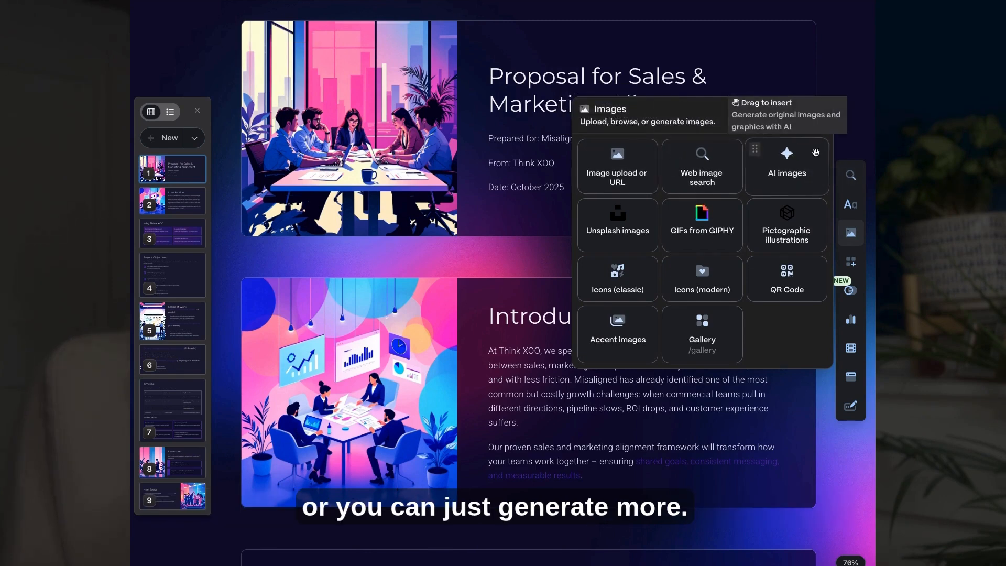
Step: Check the AI card generator below the title card, discard the empty card and browse the card templates
{"action": "left_click", "coordinate": [533, 257]}
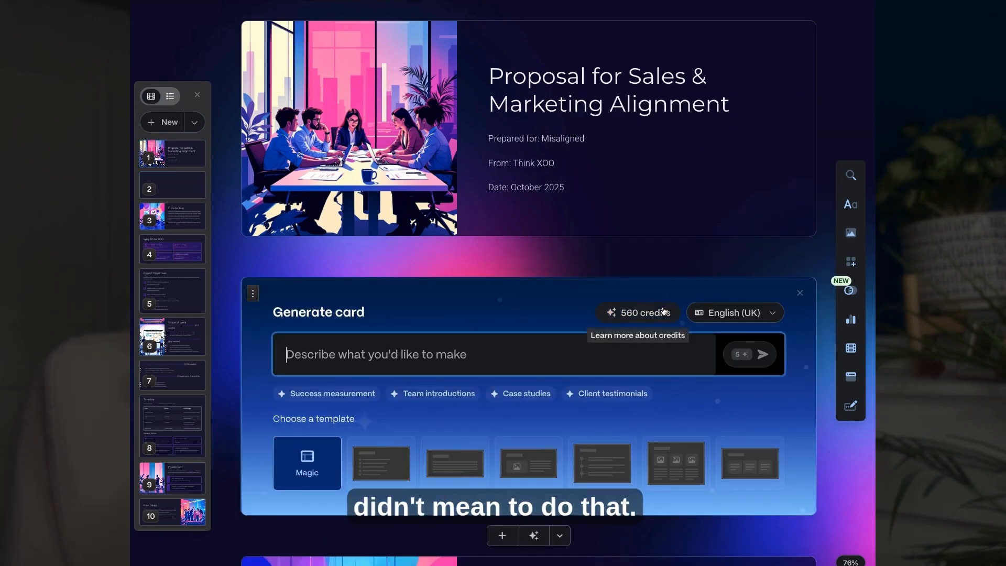
{"action": "left_click", "coordinate": [799, 292]}
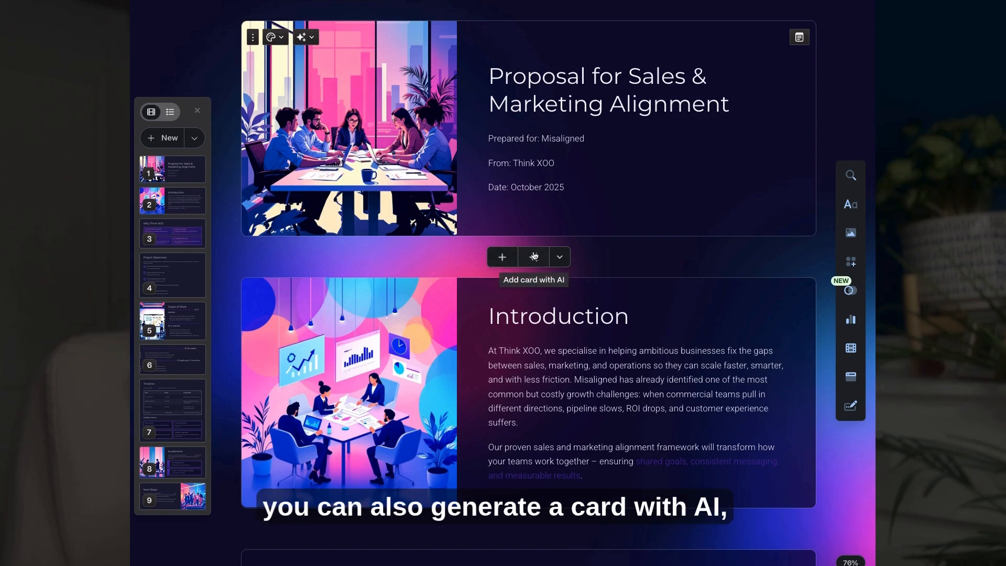
{"action": "left_click", "coordinate": [559, 256]}
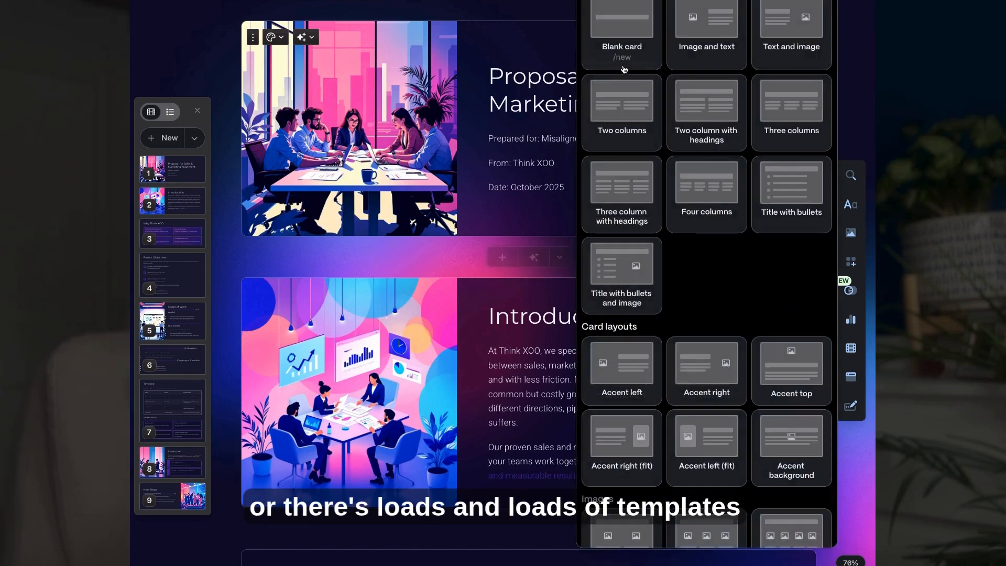
{"action": "scroll", "coordinate": [696, 246], "scroll_direction": "down", "scroll_amount": 20}
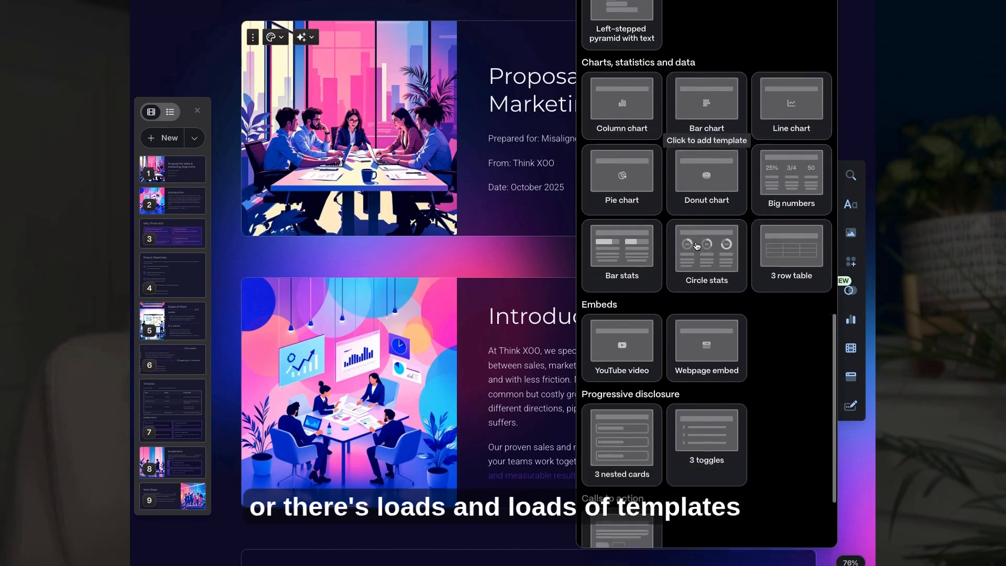
{"action": "scroll", "coordinate": [697, 246], "scroll_direction": "down", "scroll_amount": 3}
{"action": "left_click", "coordinate": [428, 260]}
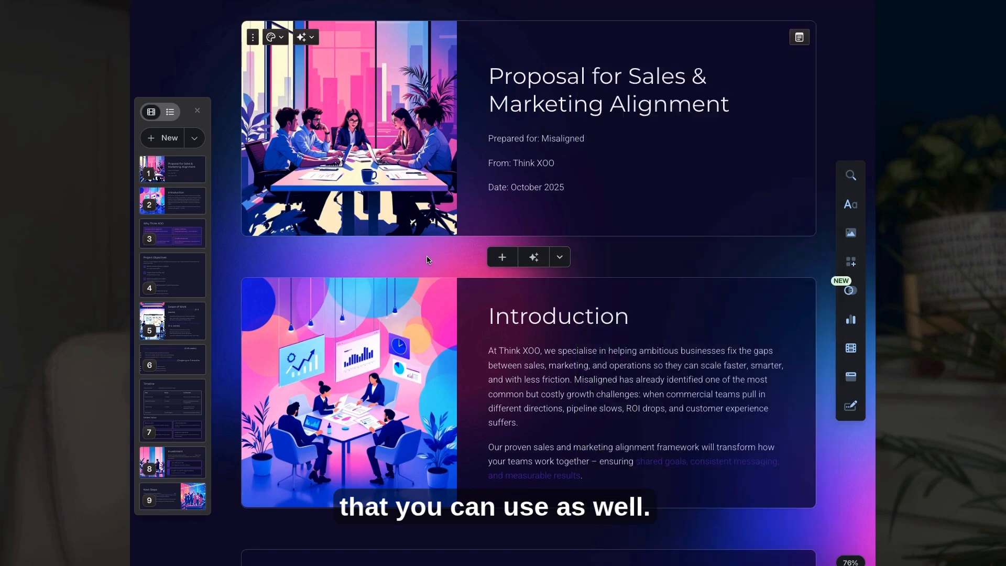
Step: Review the generated cards from Introduction through Next Steps, checking their content and layout
{"action": "scroll", "coordinate": [658, 256], "scroll_direction": "down", "scroll_amount": 15}
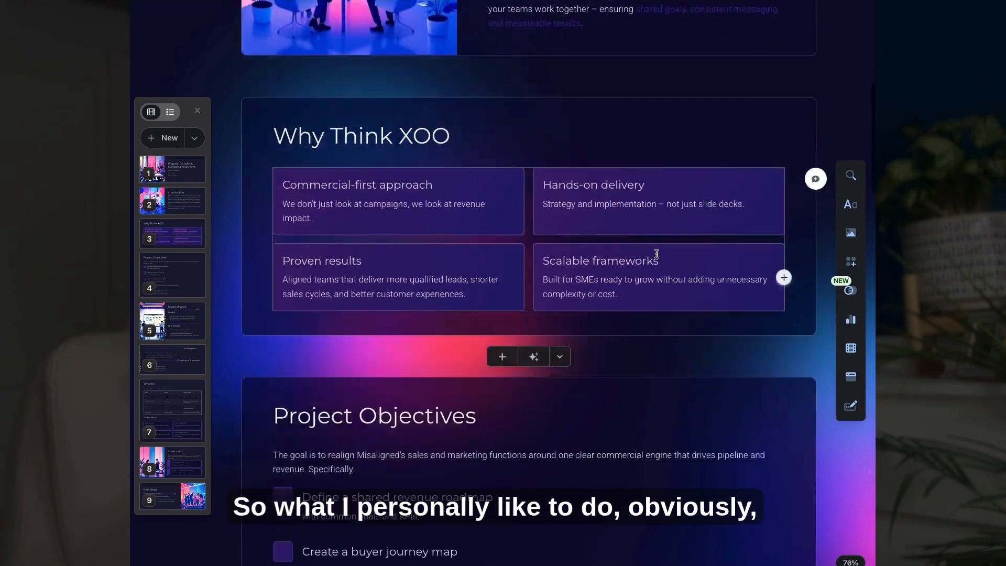
{"action": "scroll", "coordinate": [657, 253], "scroll_direction": "up", "scroll_amount": 4}
{"action": "scroll", "coordinate": [656, 253], "scroll_direction": "down", "scroll_amount": 9}
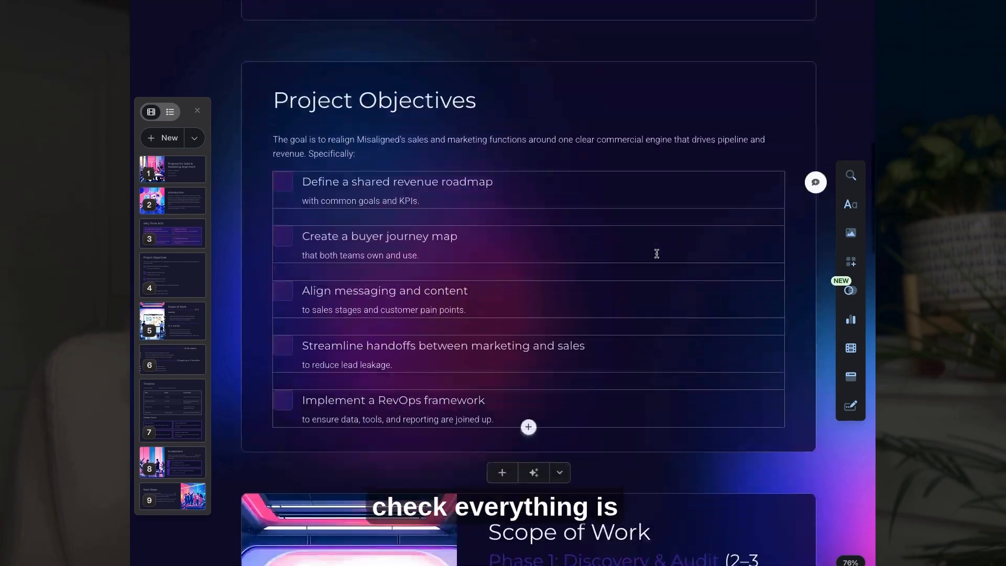
{"action": "scroll", "coordinate": [656, 253], "scroll_direction": "down", "scroll_amount": 2}
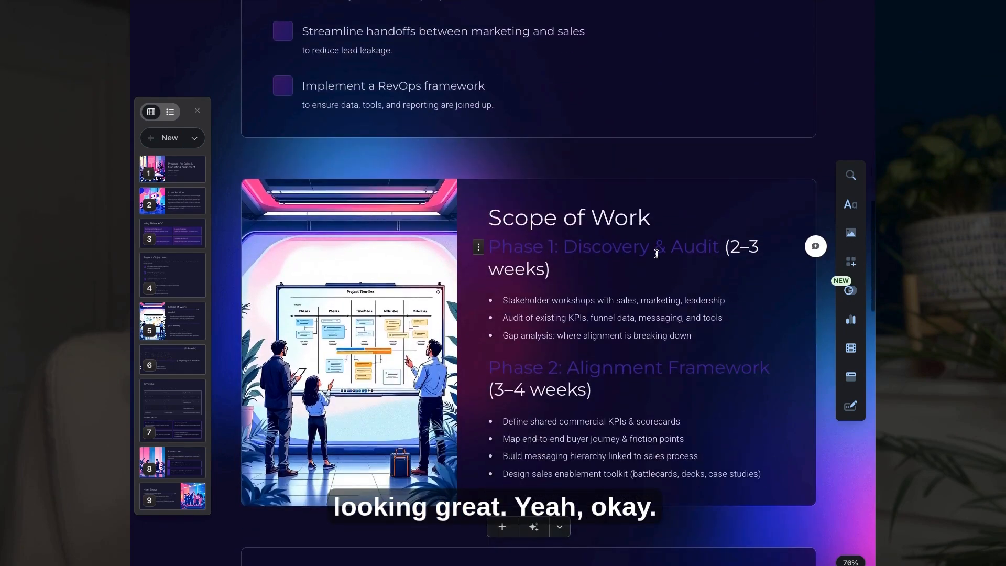
{"action": "scroll", "coordinate": [656, 253], "scroll_direction": "down", "scroll_amount": 3}
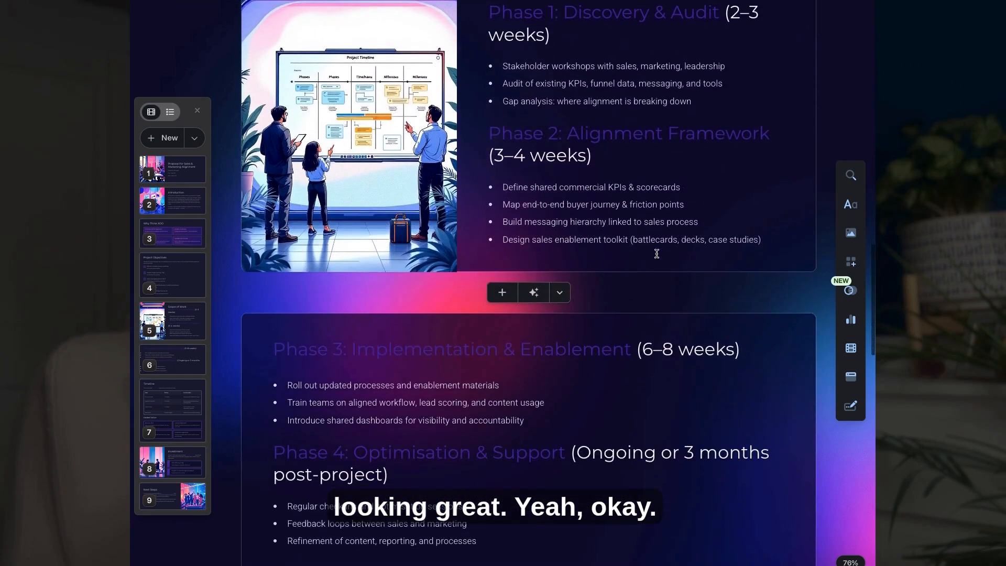
{"action": "scroll", "coordinate": [657, 254], "scroll_direction": "down", "scroll_amount": 8}
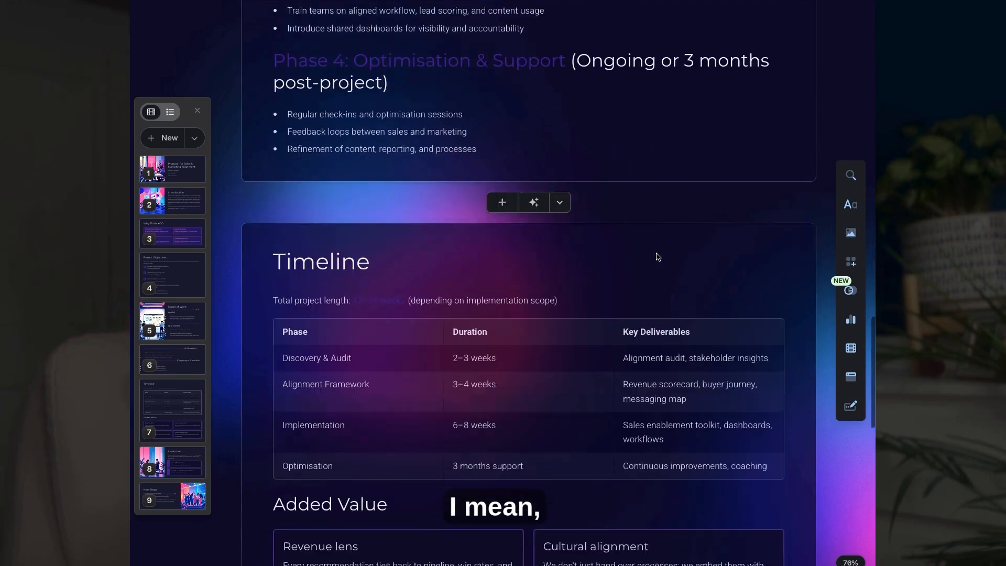
{"action": "scroll", "coordinate": [657, 253], "scroll_direction": "down", "scroll_amount": 10}
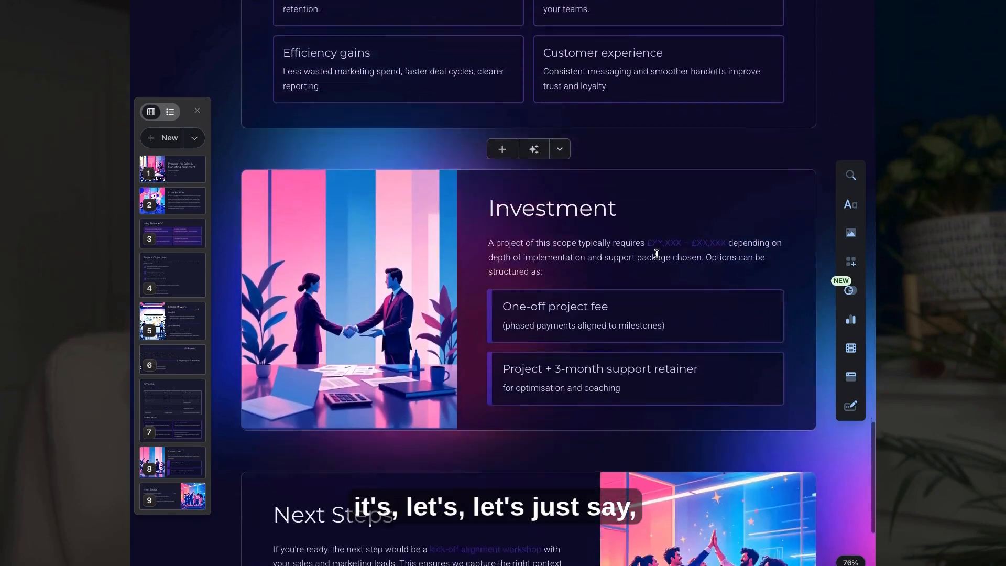
{"action": "scroll", "coordinate": [656, 253], "scroll_direction": "down", "scroll_amount": 5}
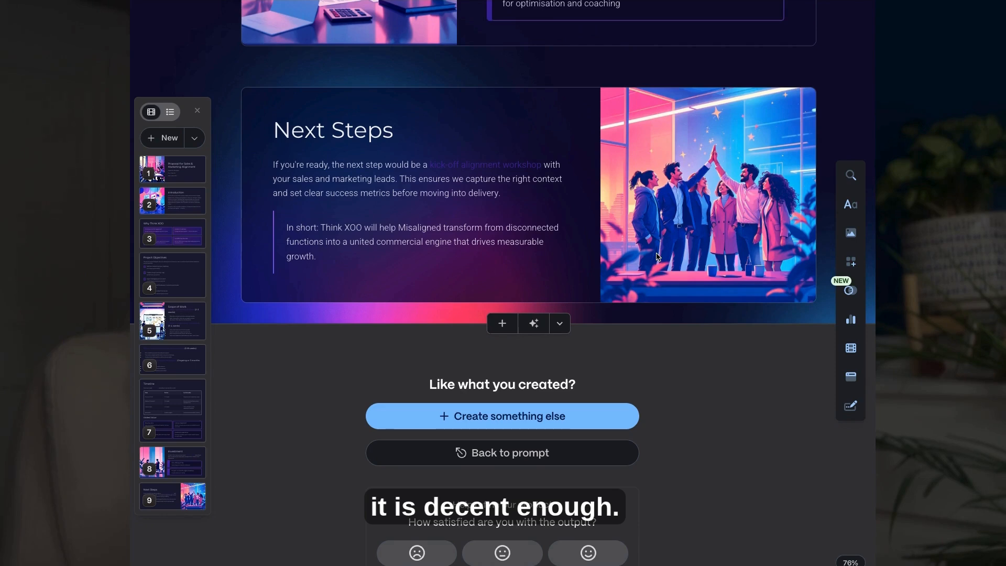
Step: Start presenting the deck in present mode and go to the first card
{"action": "mouse_move", "coordinate": [657, 256]}
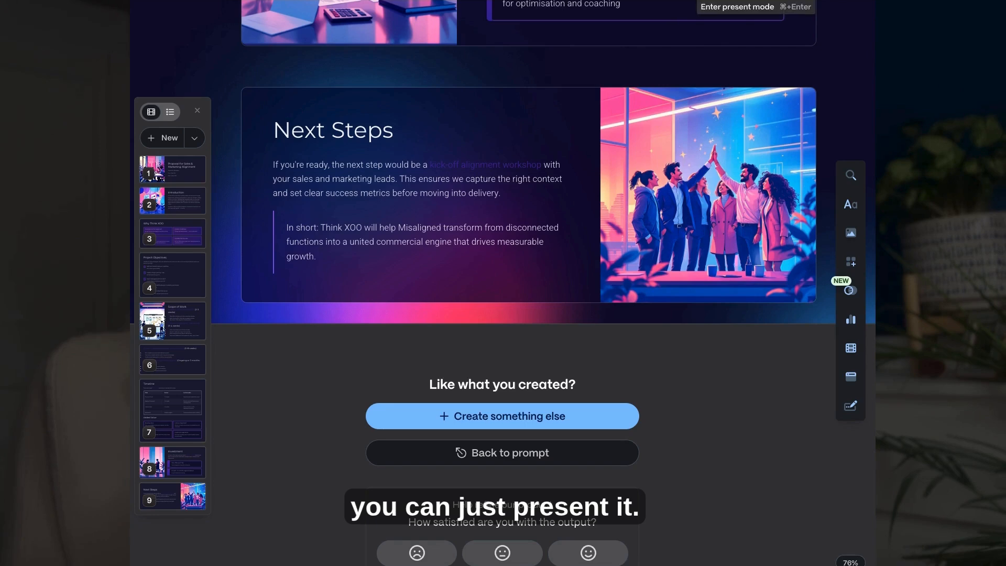
{"action": "key", "text": "super+Return"}
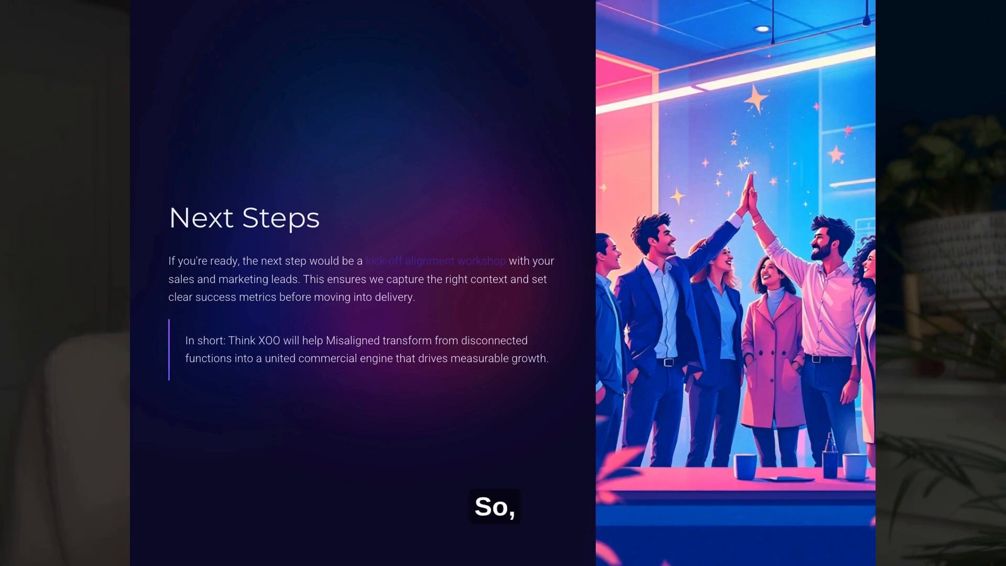
{"action": "key", "text": "Home"}
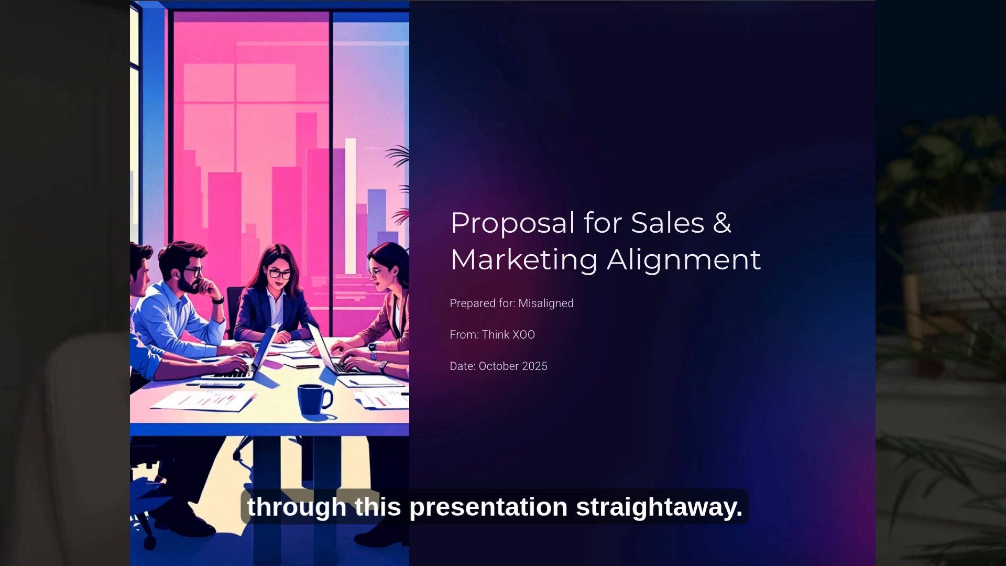
Step: Leave present mode and export all cards of the proposal to PowerPoint from the sharing options
{"action": "key", "text": "Escape"}
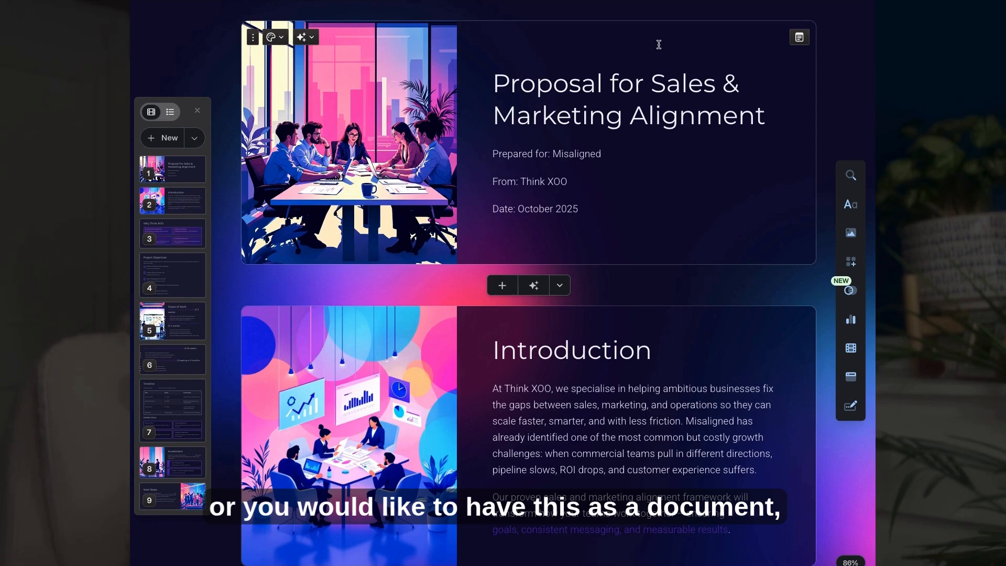
{"action": "left_click", "coordinate": [797, 1]}
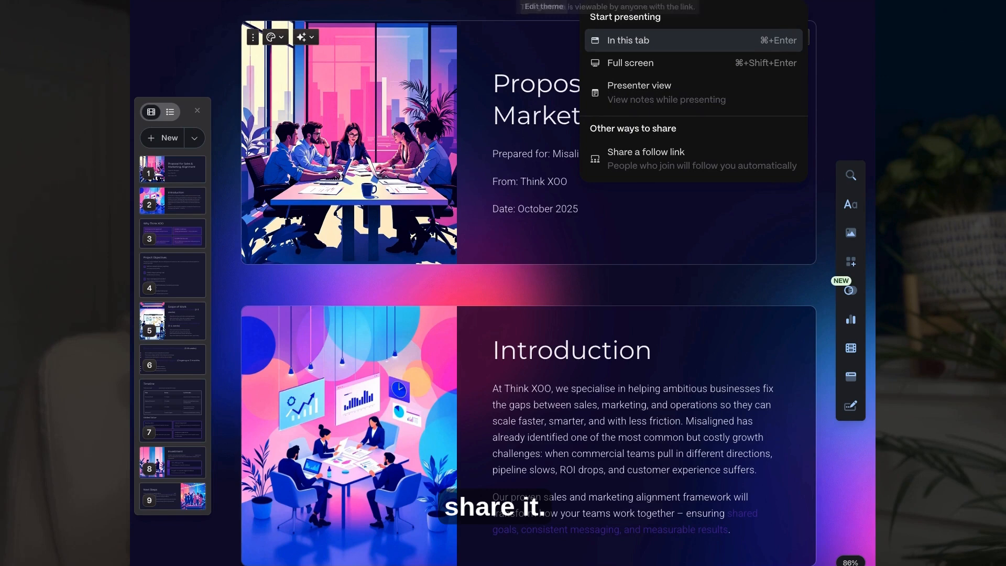
{"action": "left_click", "coordinate": [608, 0]}
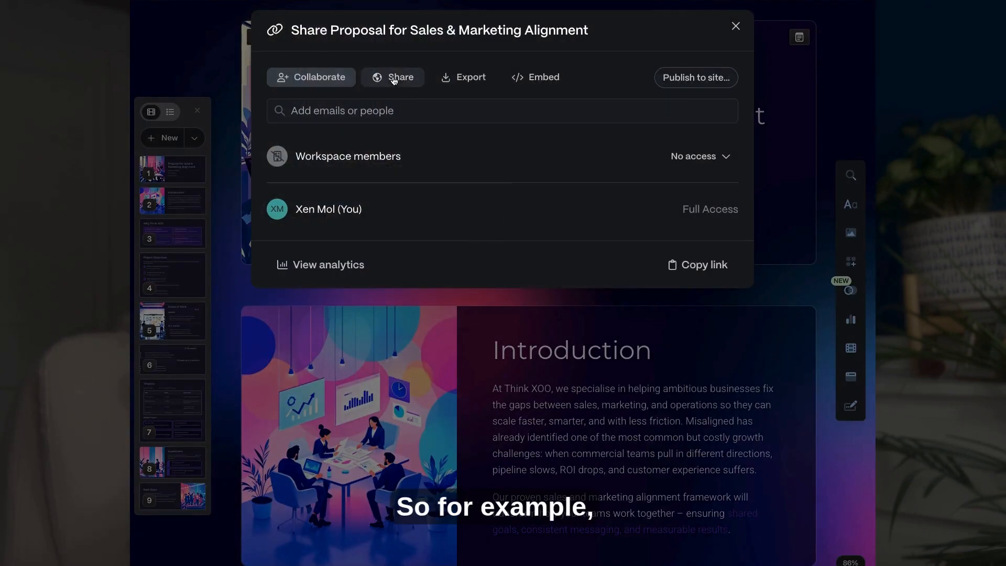
{"action": "left_click", "coordinate": [455, 83]}
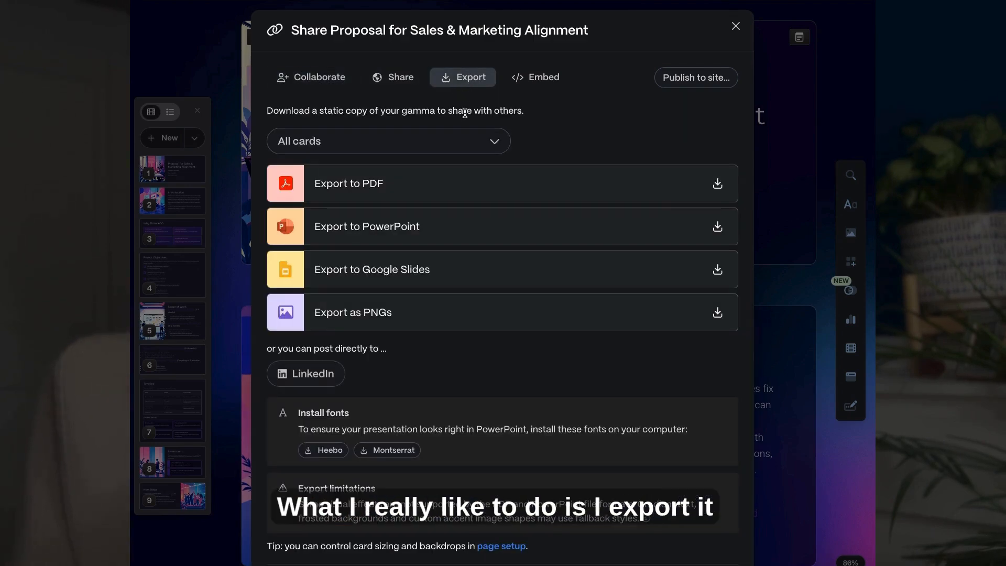
{"action": "left_click", "coordinate": [717, 229]}
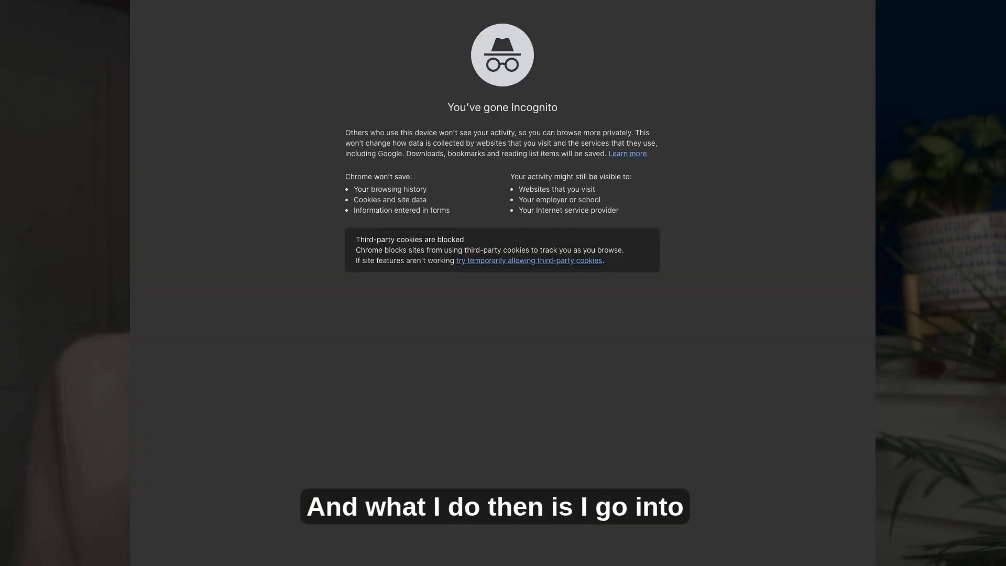
Step: Switch to Canva and apply all 9 pages of the uploaded Sales and Marketing Alignment proposal to the blank design
{"action": "type", "text": "canva"}
{"action": "key", "text": "Return"}
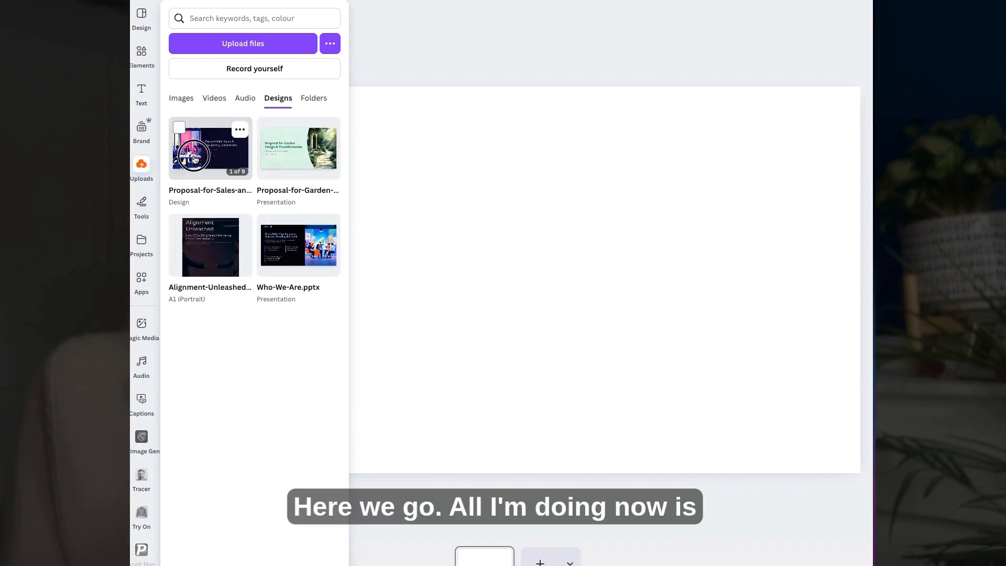
{"action": "left_click", "coordinate": [194, 160]}
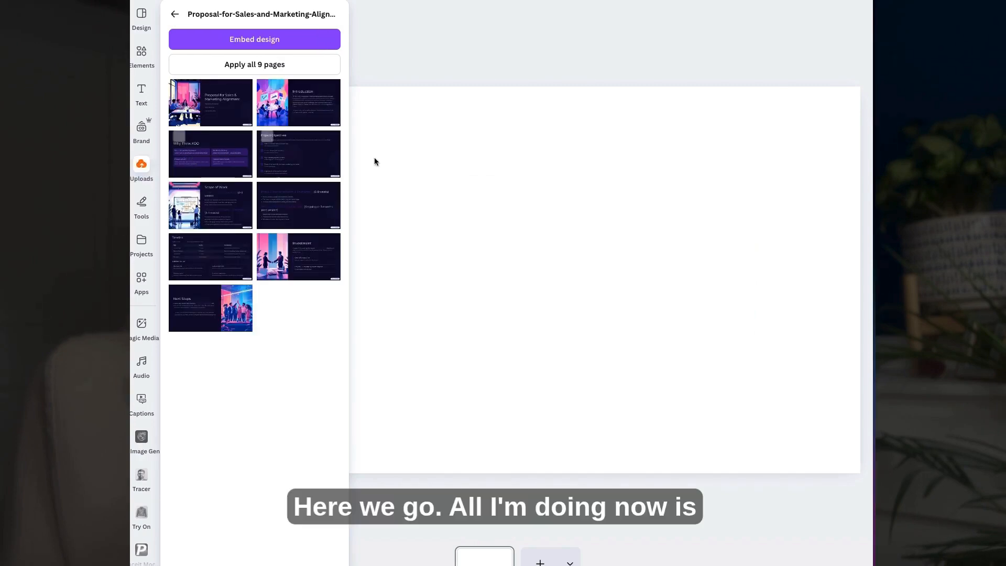
{"action": "left_click", "coordinate": [411, 207]}
{"action": "left_click", "coordinate": [142, 280]}
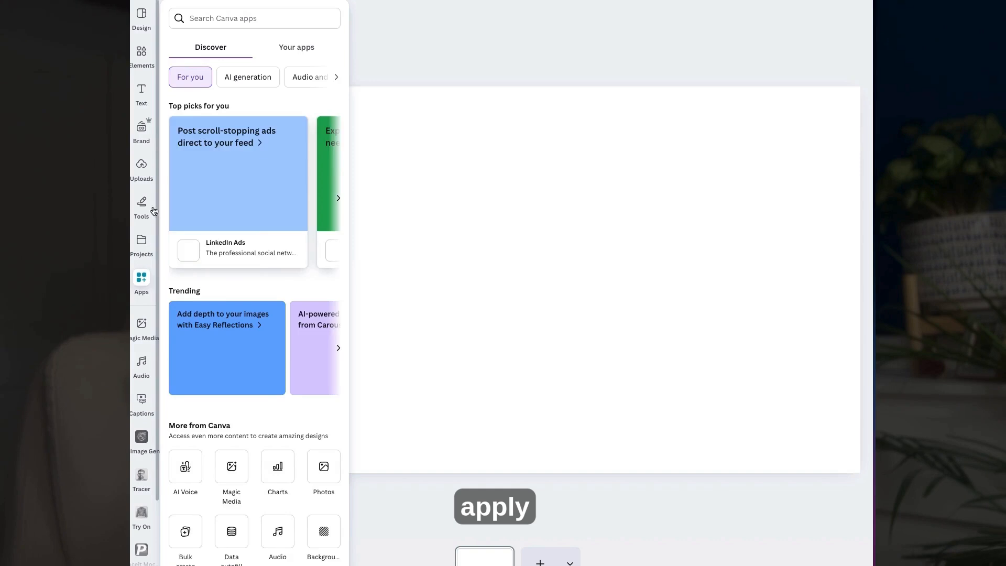
{"action": "left_click", "coordinate": [141, 168]}
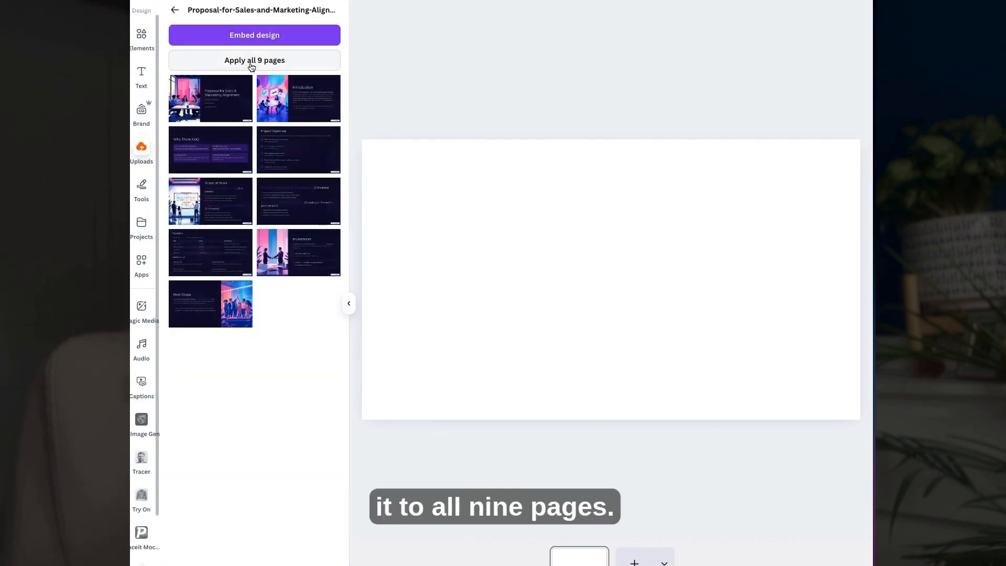
{"action": "left_click", "coordinate": [251, 63]}
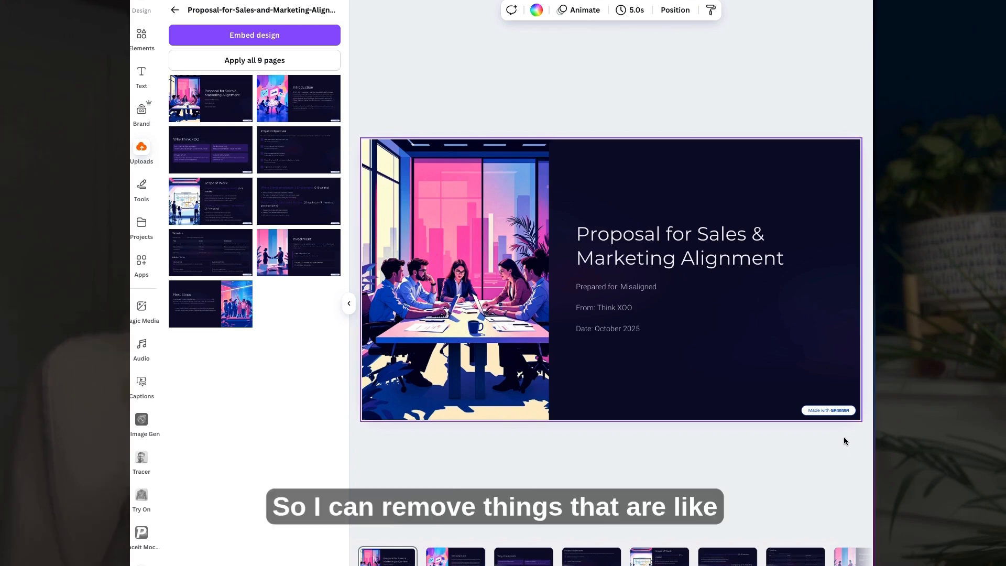
Step: Delete the "Made with Gamma" badge from the title page and go to the Introduction page
{"action": "left_click_drag", "start_coordinate": [843, 436], "coordinate": [812, 404]}
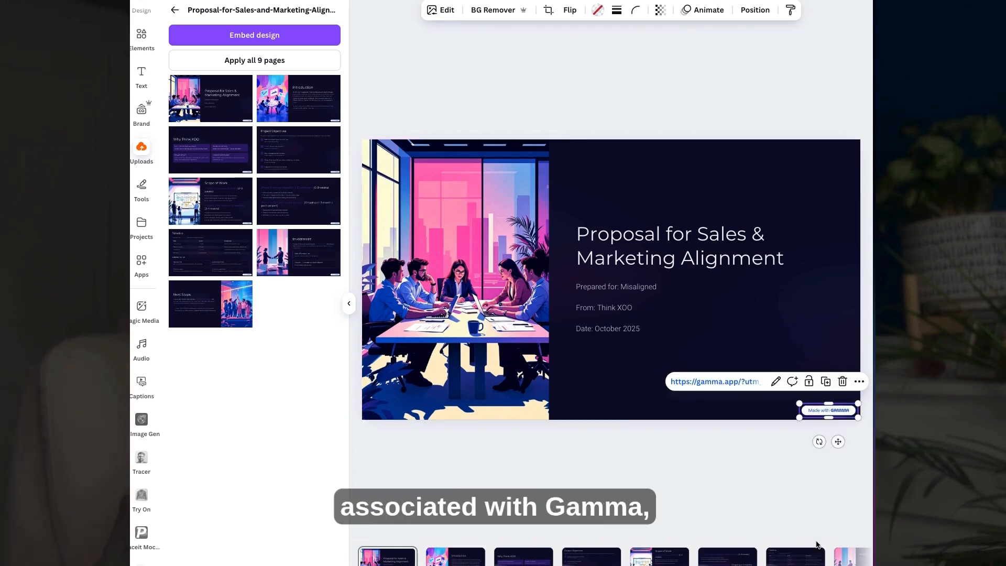
{"action": "key", "text": "Delete"}
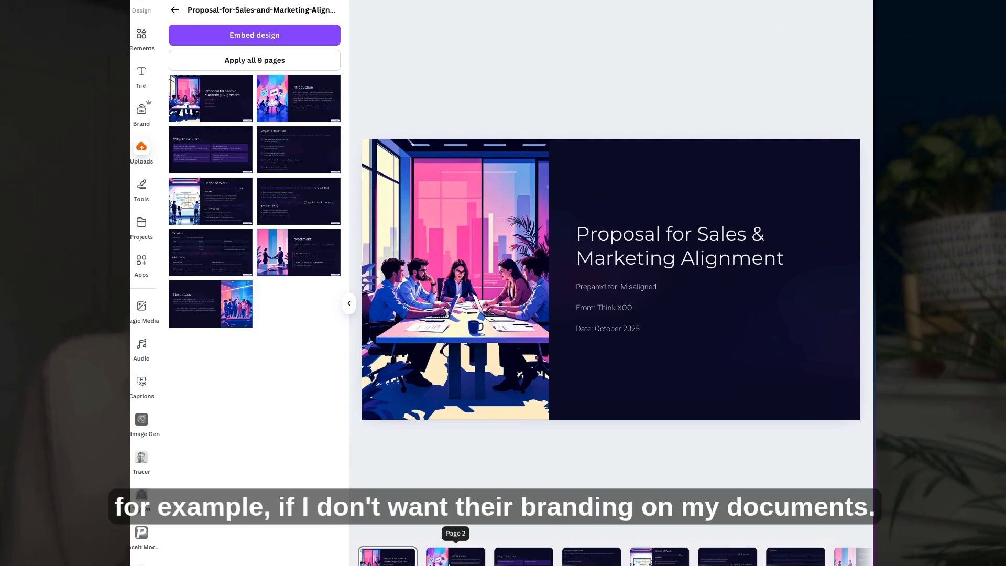
{"action": "left_click", "coordinate": [450, 560]}
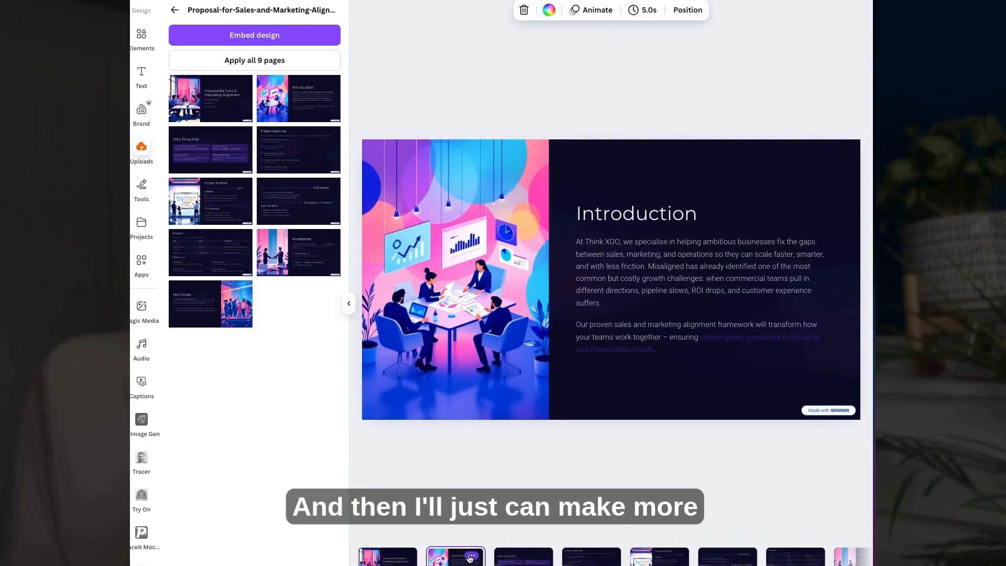
Step: On the Why Think XOO page, remove the dark overlay covering the background and delete the "Made with Gamma" badge
{"action": "left_click", "coordinate": [540, 560]}
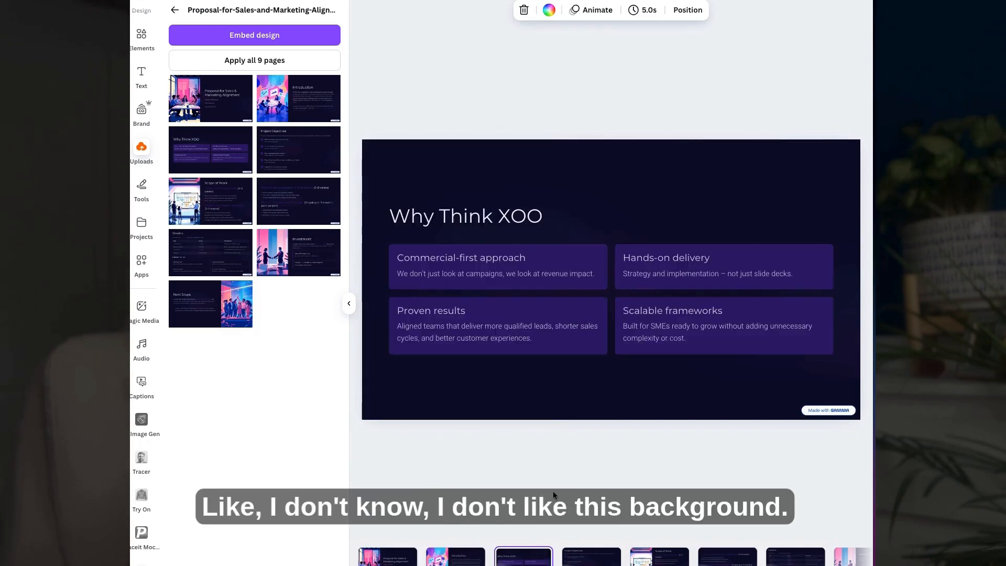
{"action": "left_click", "coordinate": [556, 173]}
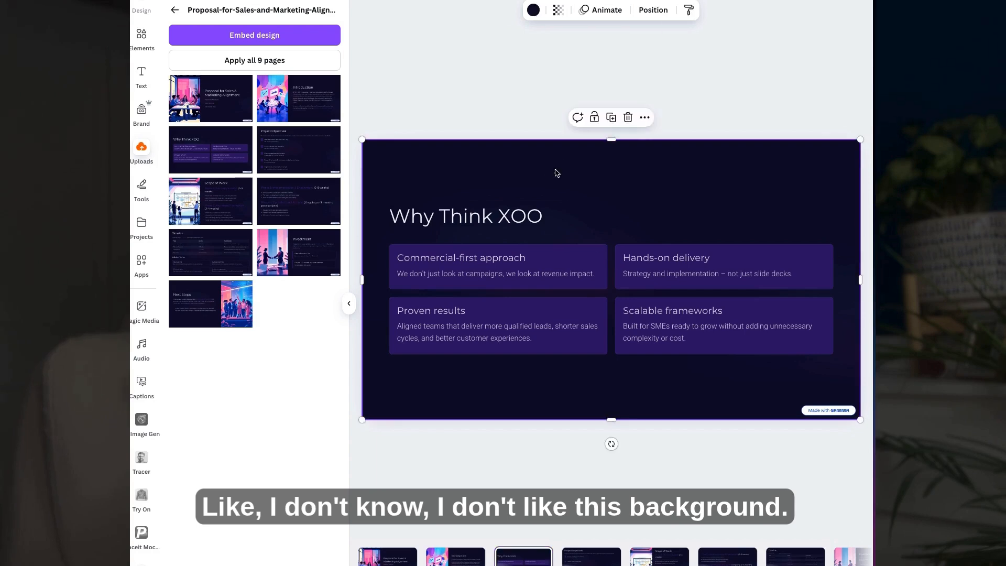
{"action": "key", "text": "ctrl+z"}
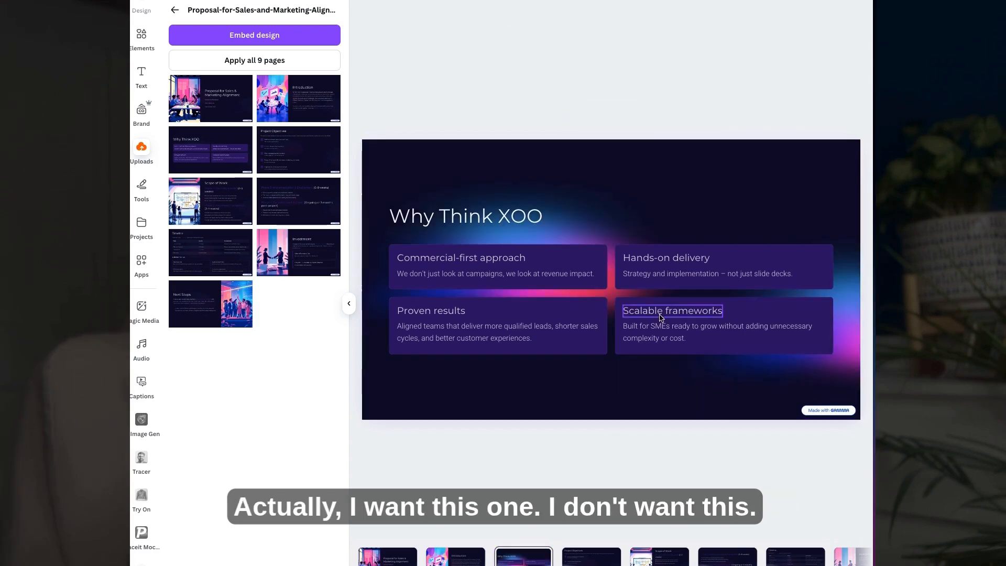
{"action": "left_click_drag", "start_coordinate": [834, 435], "coordinate": [791, 398]}
{"action": "key", "text": "Delete"}
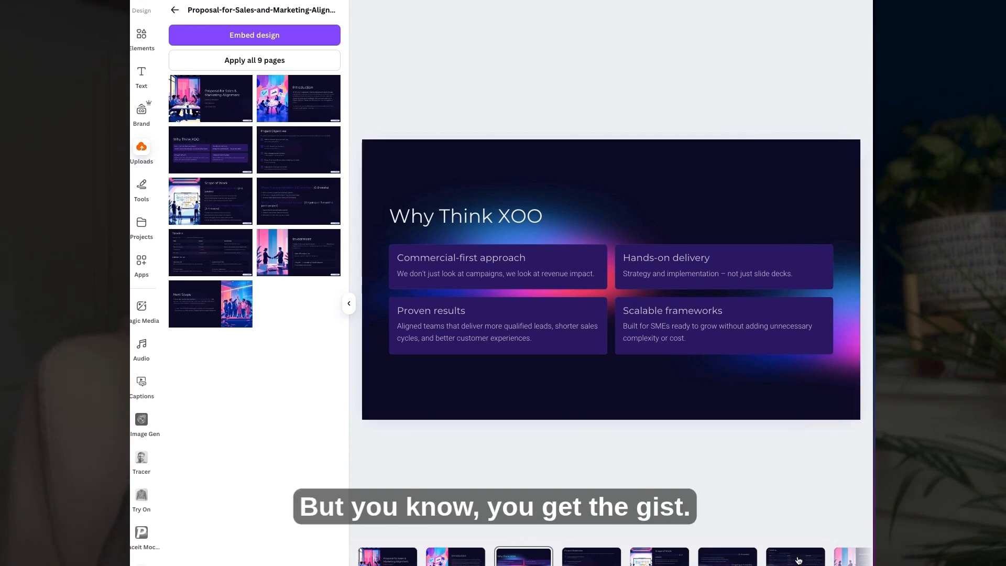
Step: Look through the remaining page thumbnails and go to page 9
{"action": "mouse_move", "coordinate": [624, 554]}
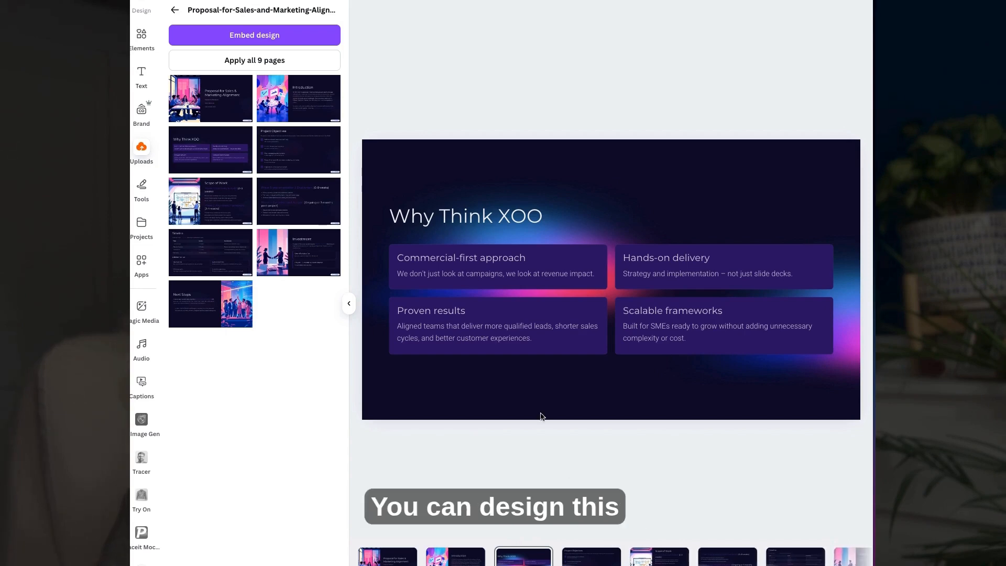
{"action": "scroll", "coordinate": [752, 559], "scroll_direction": "right", "scroll_amount": 3}
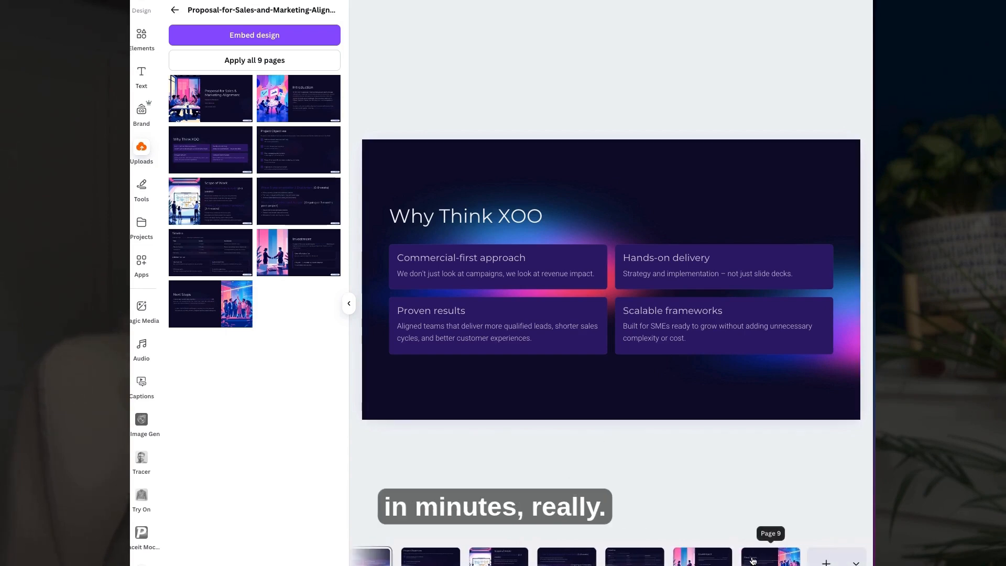
{"action": "left_click", "coordinate": [759, 561]}
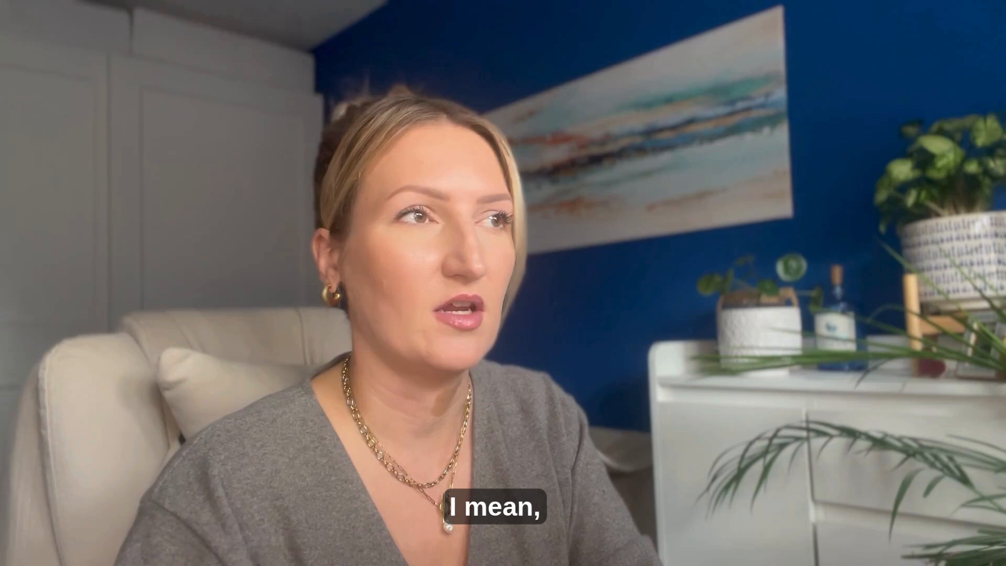